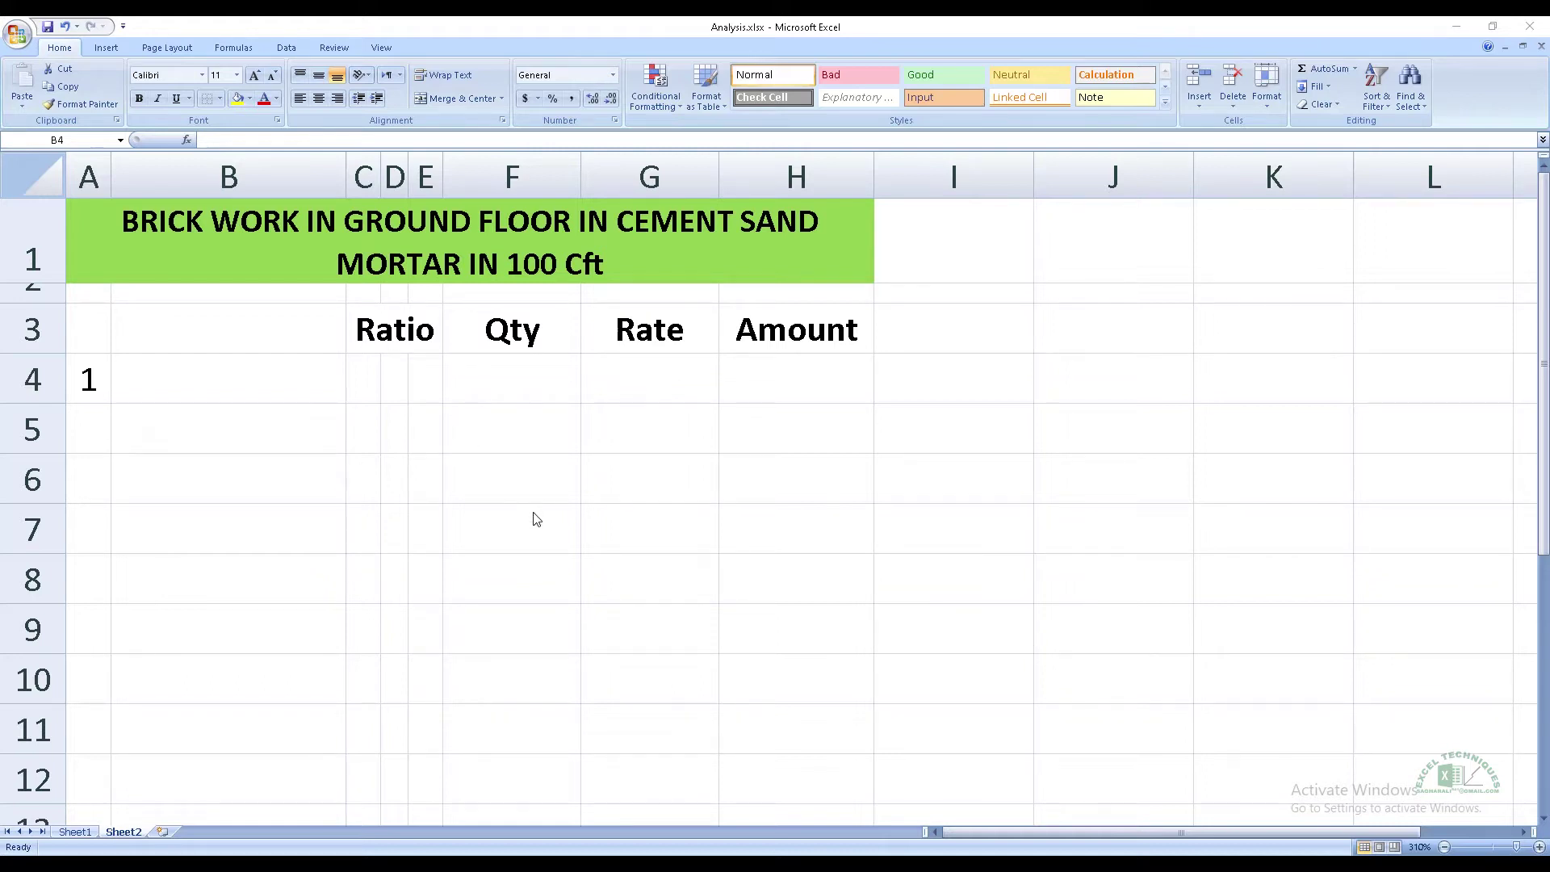
- Enter the cement quantity formula =30*C4/(C4+E4)/1.25 in F4
{"action": "left_click", "coordinate": [220, 377]}
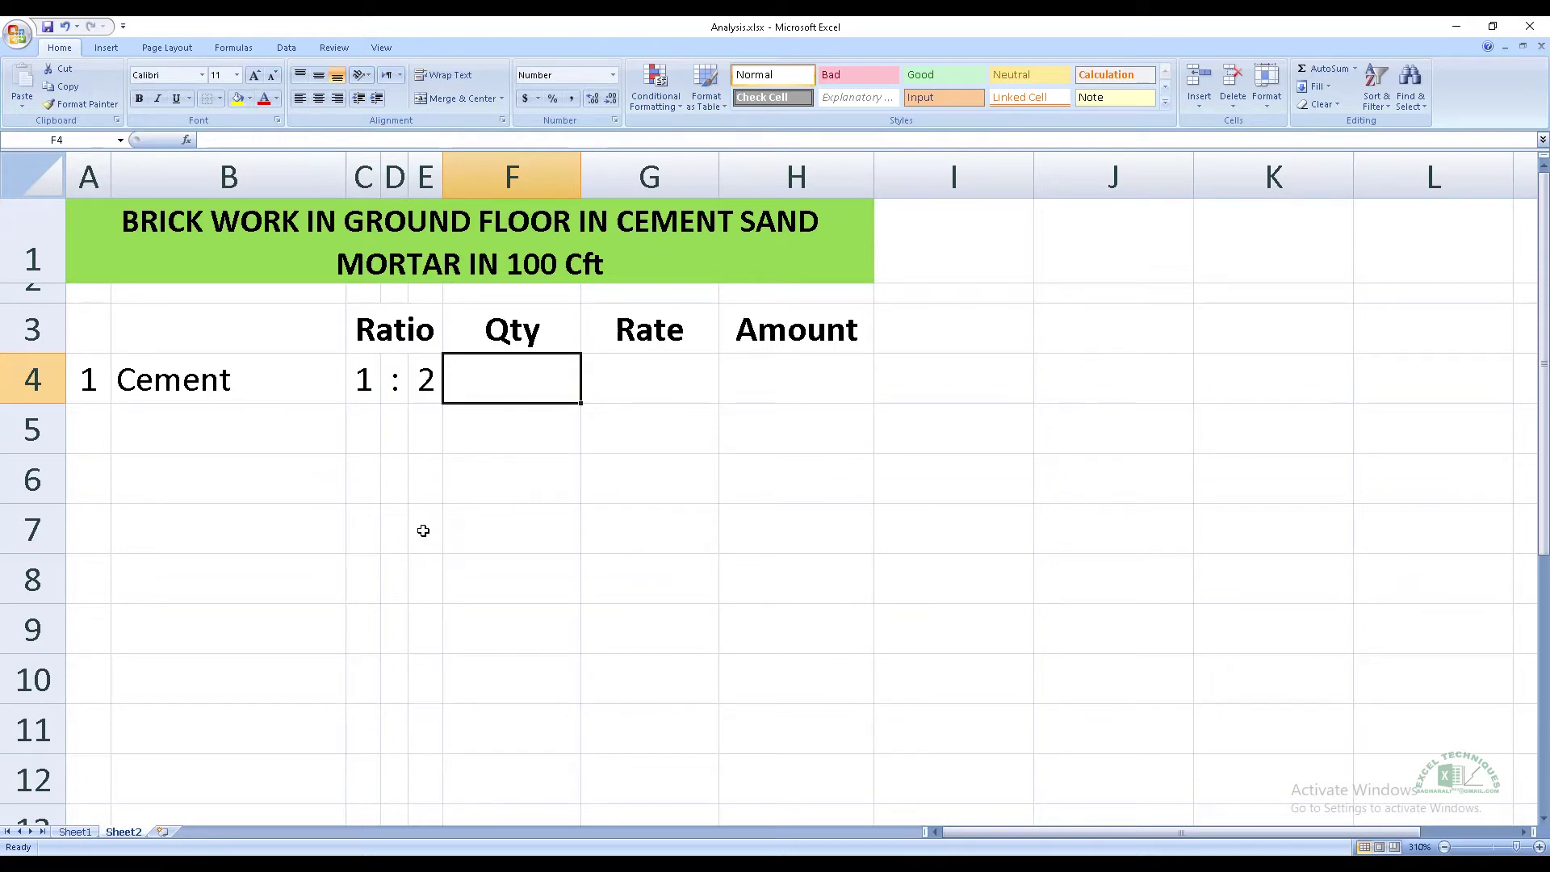
{"action": "type", "text": "=30"}
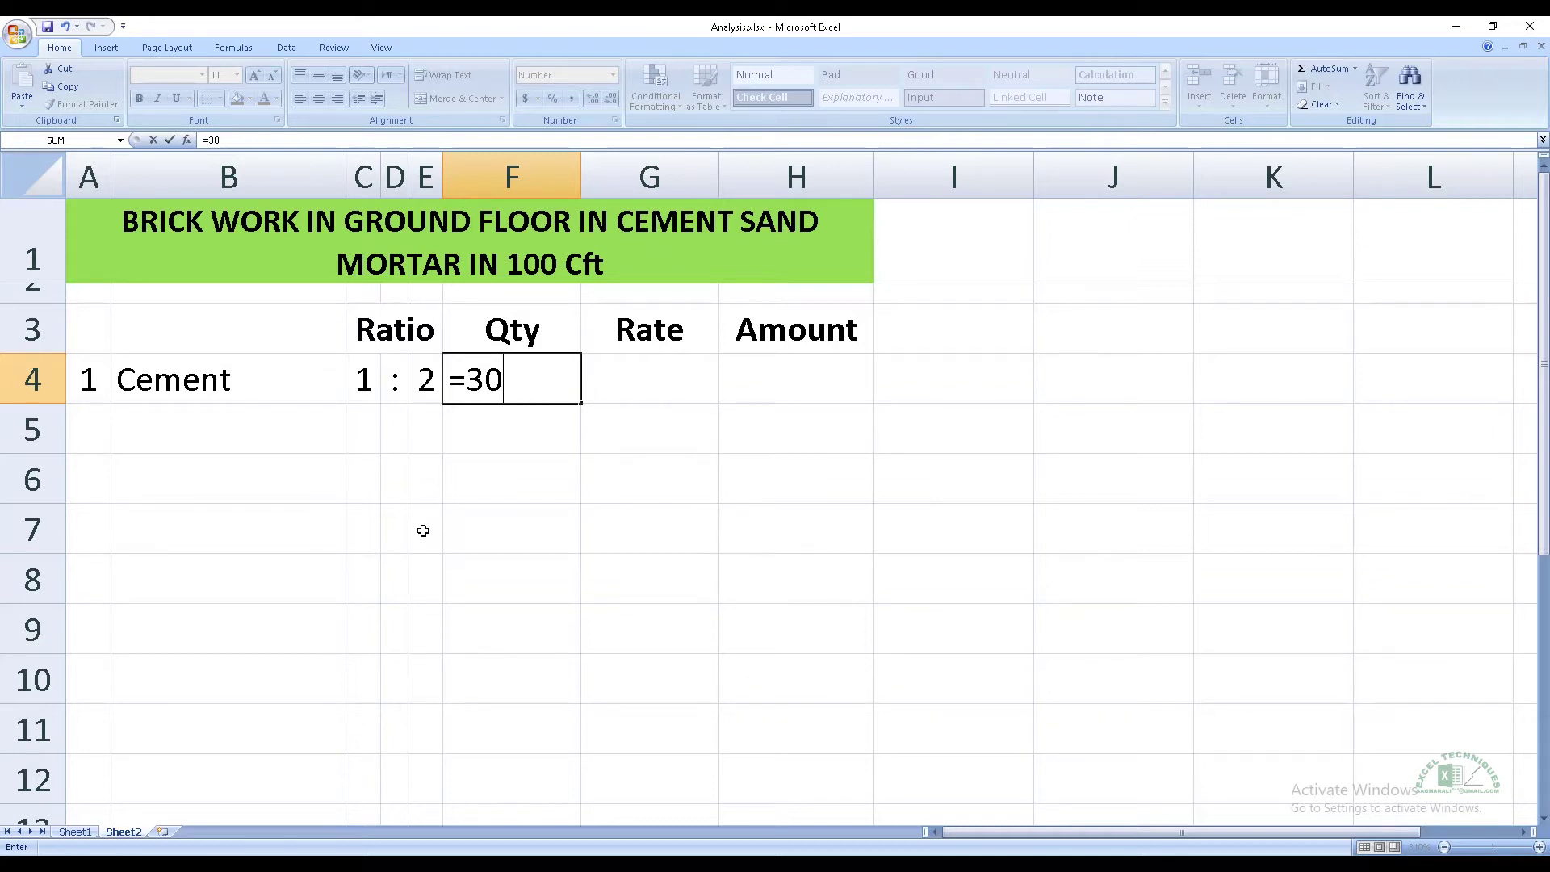
{"action": "type", "text": "*"}
{"action": "left_click", "coordinate": [364, 390]}
{"action": "type", "text": "/("}
{"action": "left_click", "coordinate": [364, 389]}
{"action": "type", "text": "+"}
{"action": "left_click", "coordinate": [422, 389]}
{"action": "type", "text": ")"}
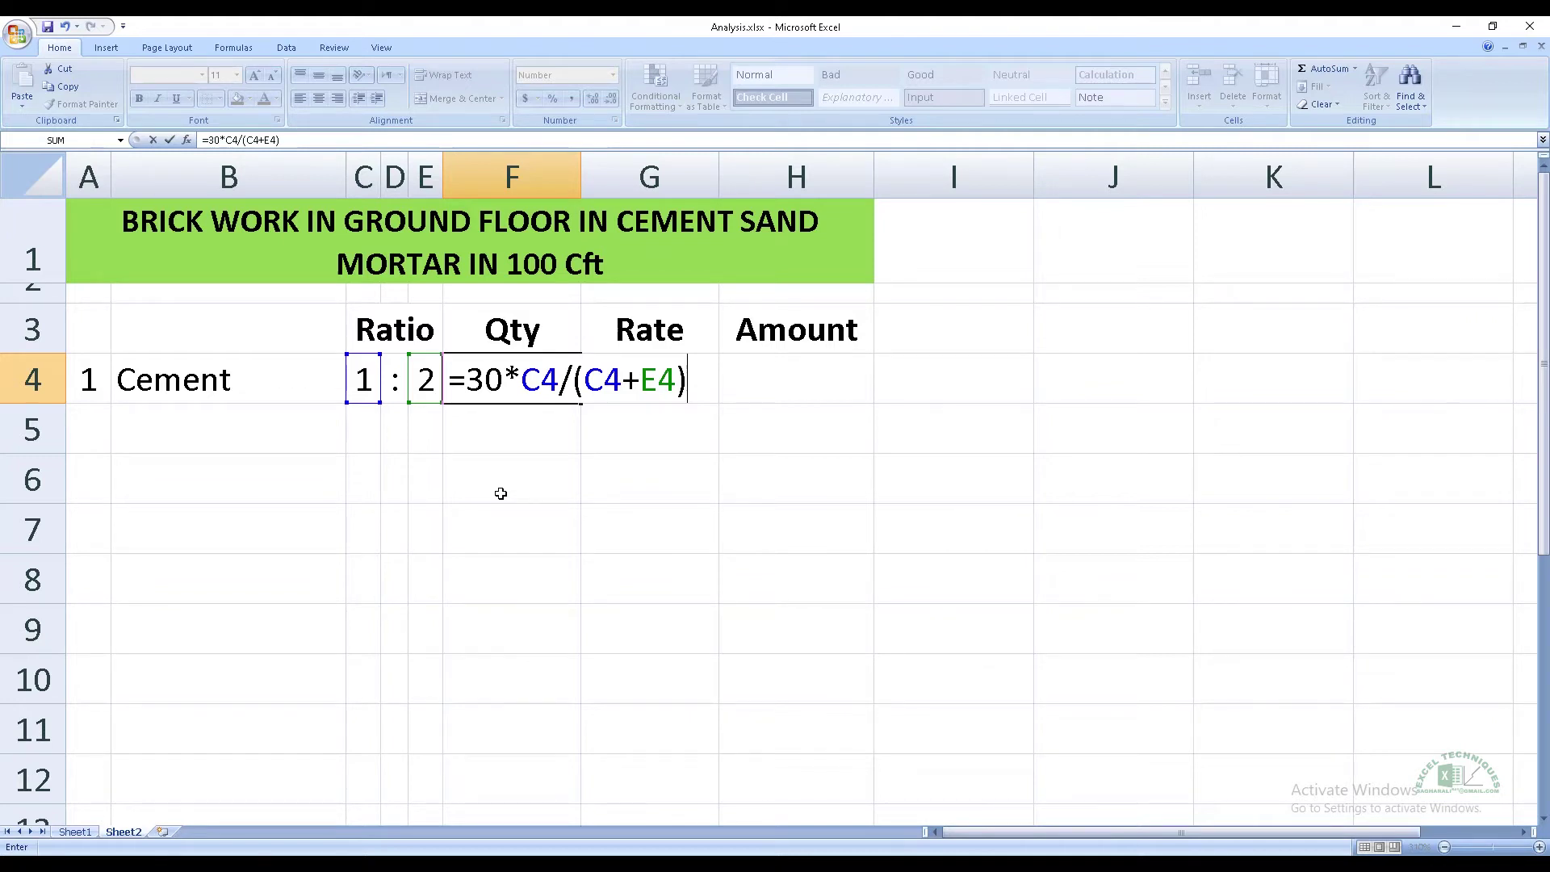
{"action": "type", "text": "/1.25"}
{"action": "key", "text": "Return"}
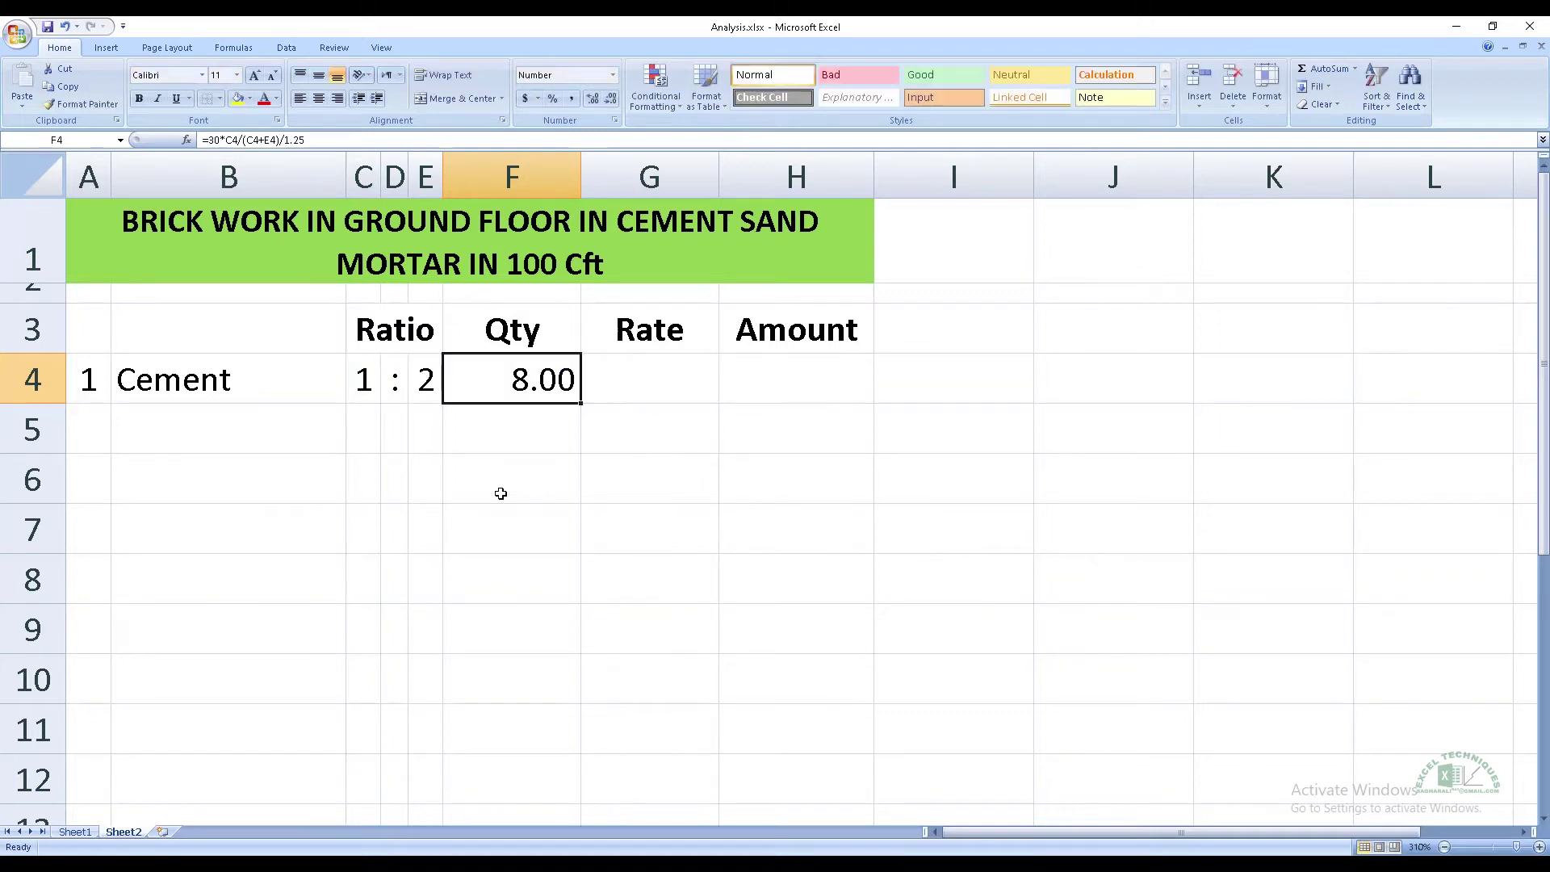
- Give cement a rate of 530 and an amount formula multiplying quantity by rate
{"action": "left_click", "coordinate": [640, 395]}
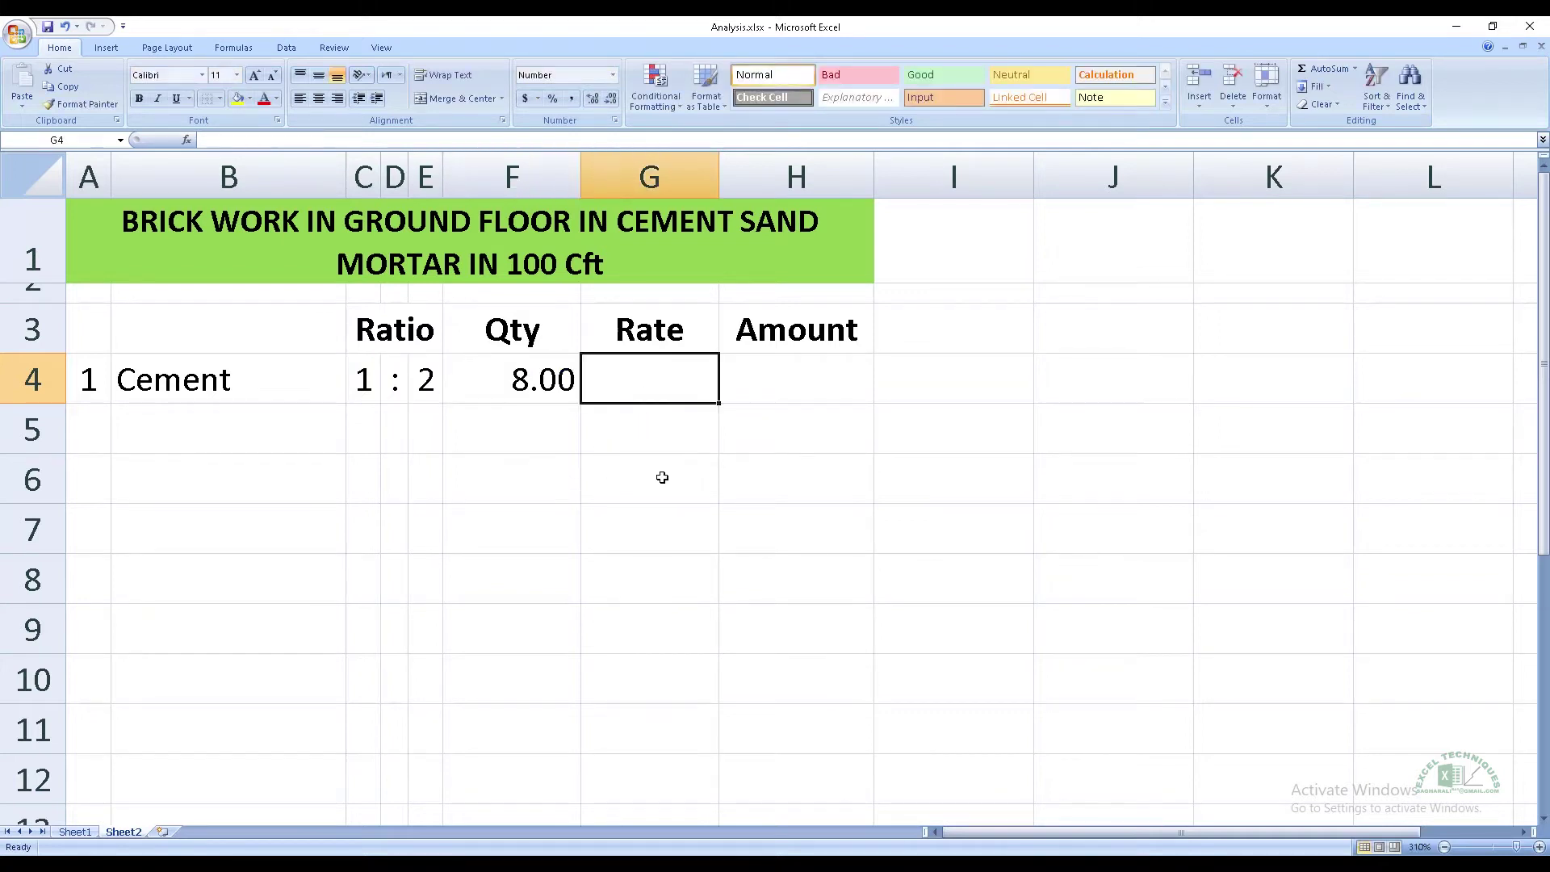
{"action": "type", "text": "530"}
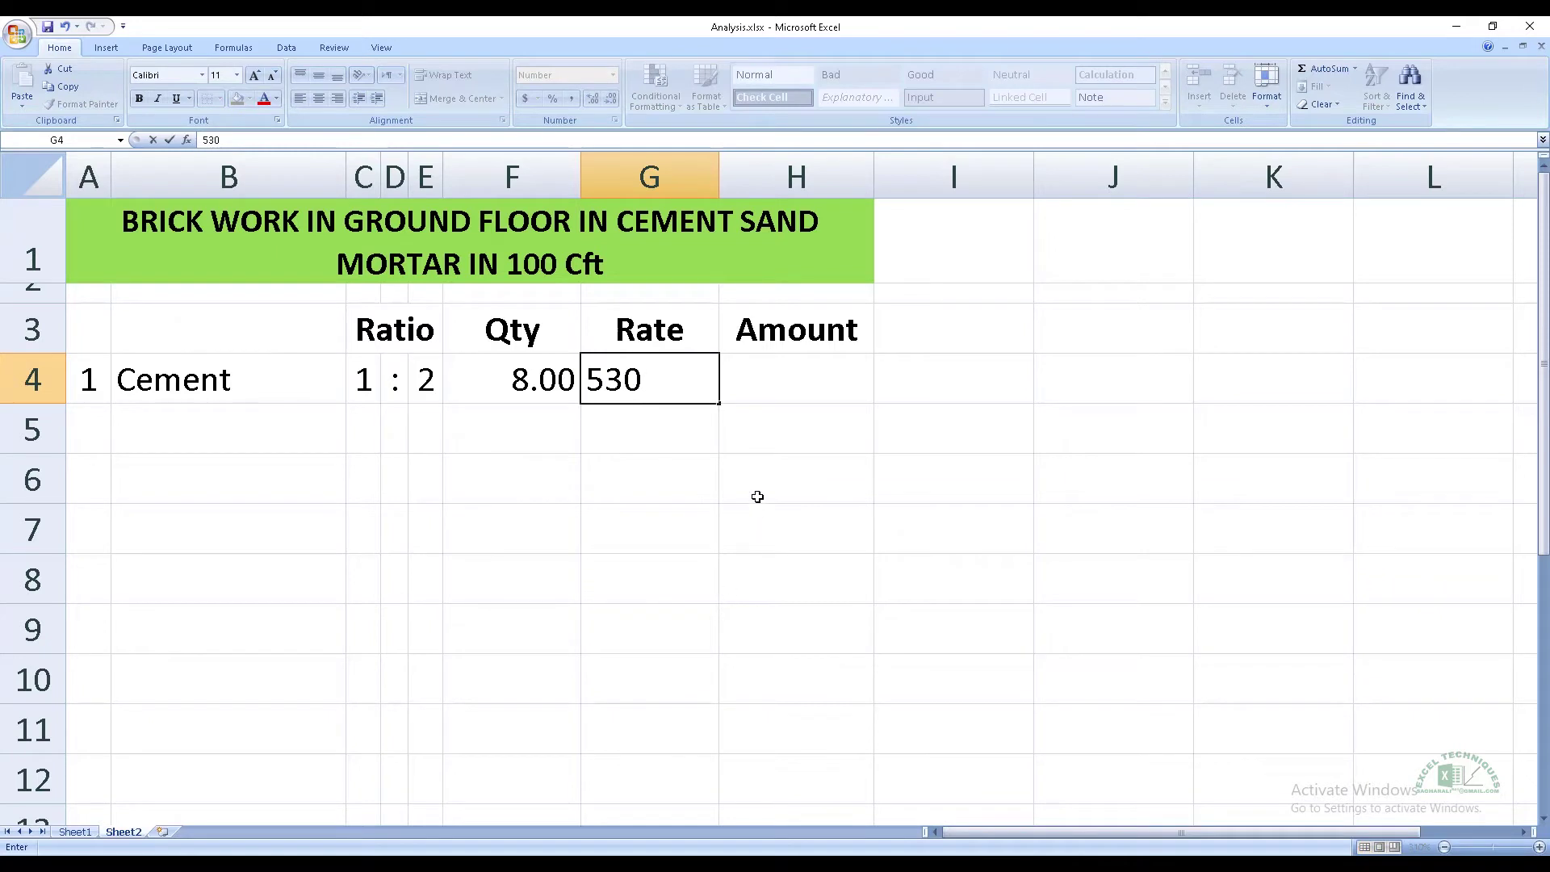
{"action": "left_click", "coordinate": [768, 392]}
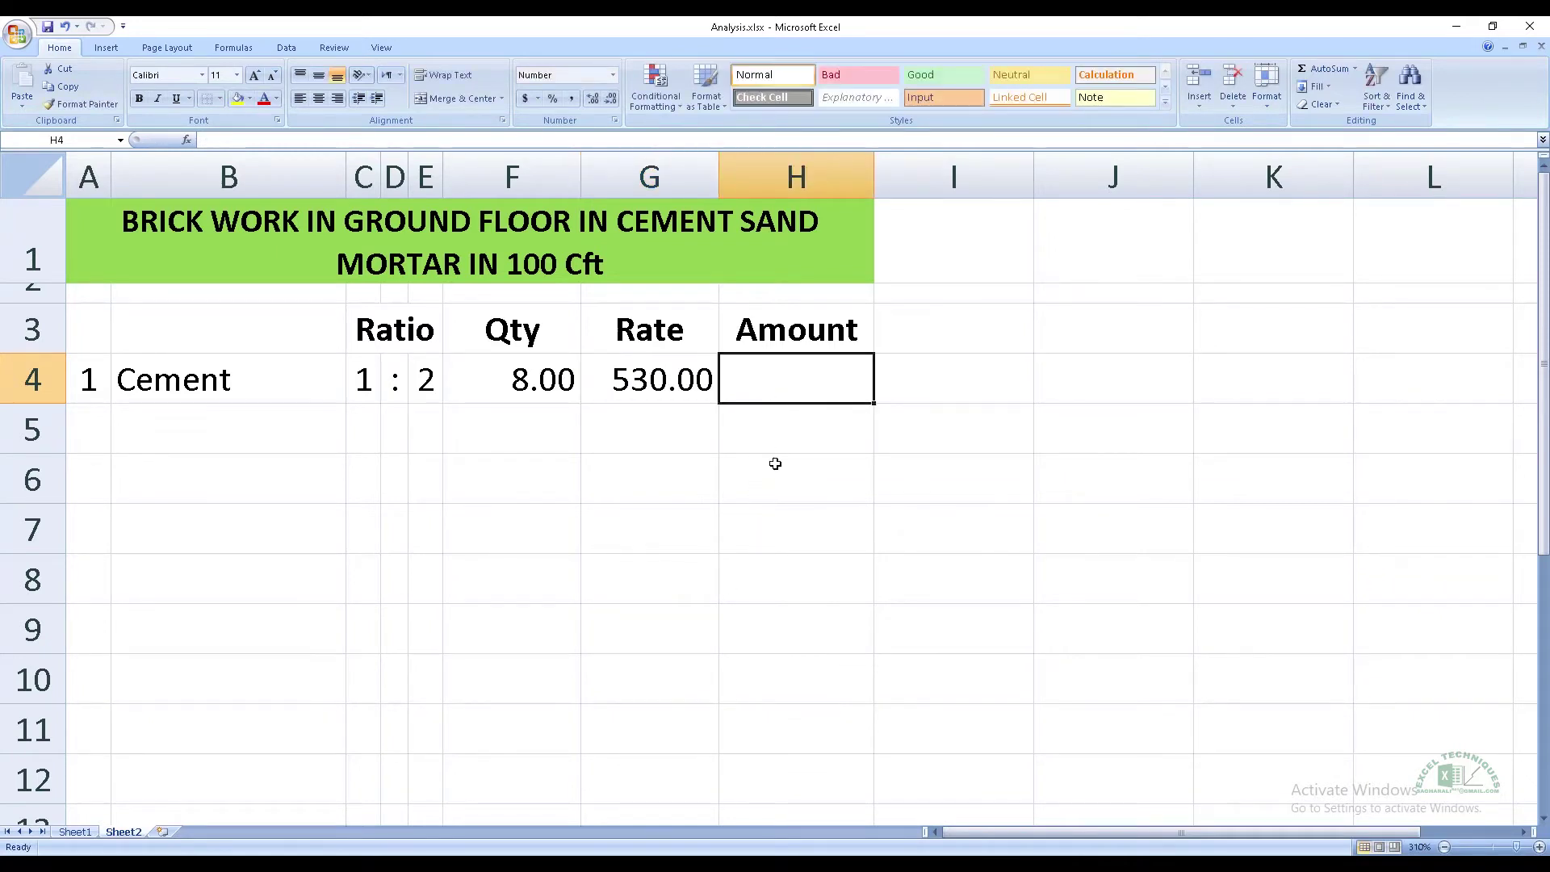
{"action": "type", "text": "="}
{"action": "left_click", "coordinate": [550, 391]}
{"action": "type", "text": "*"}
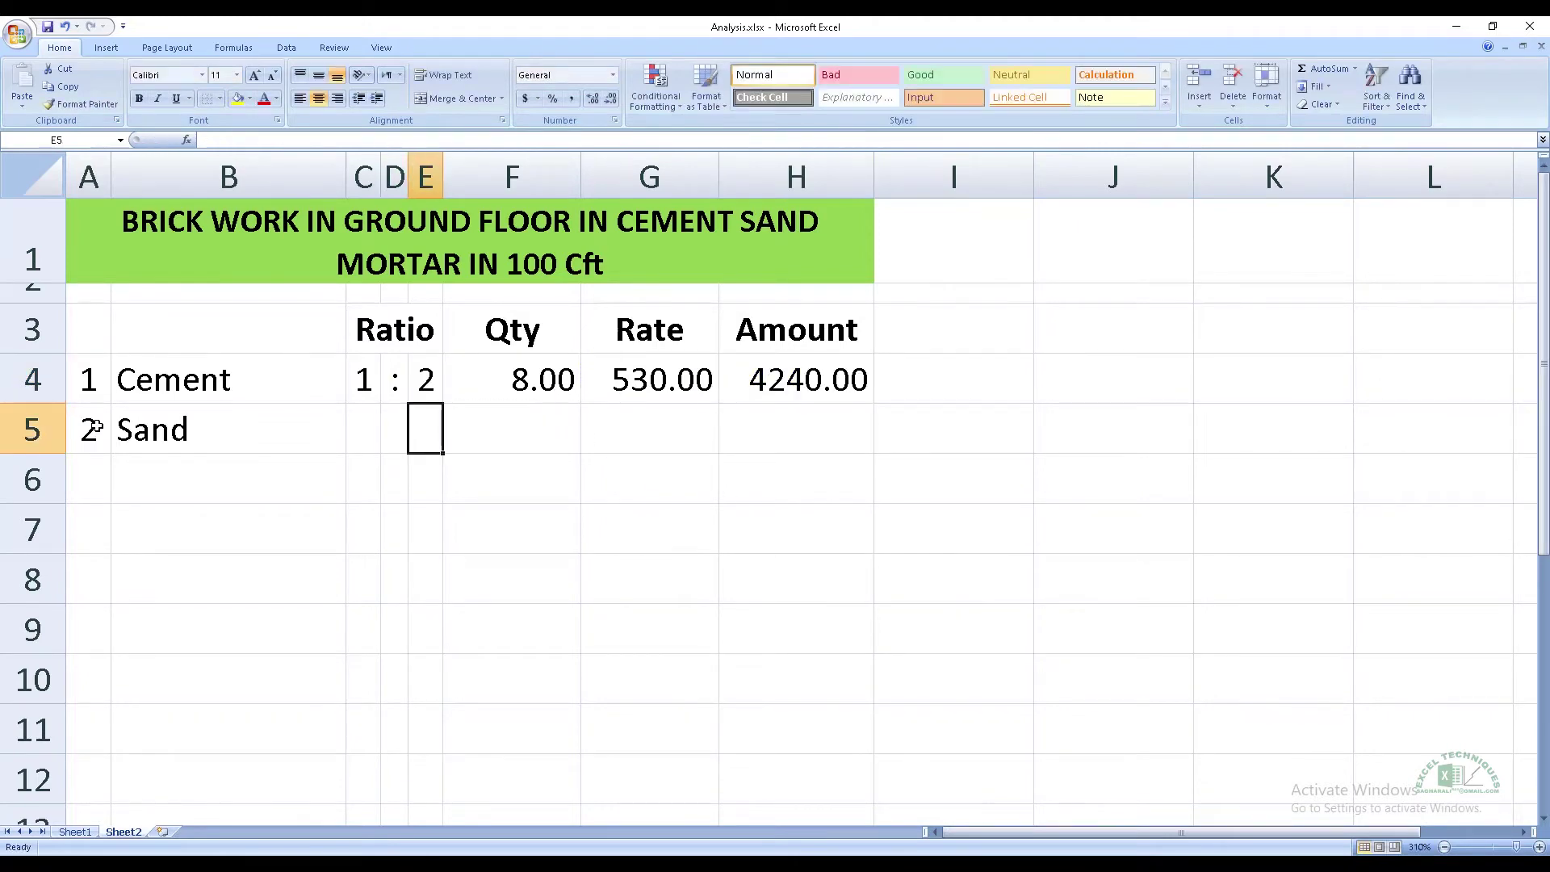
{"action": "key", "text": "Right"}
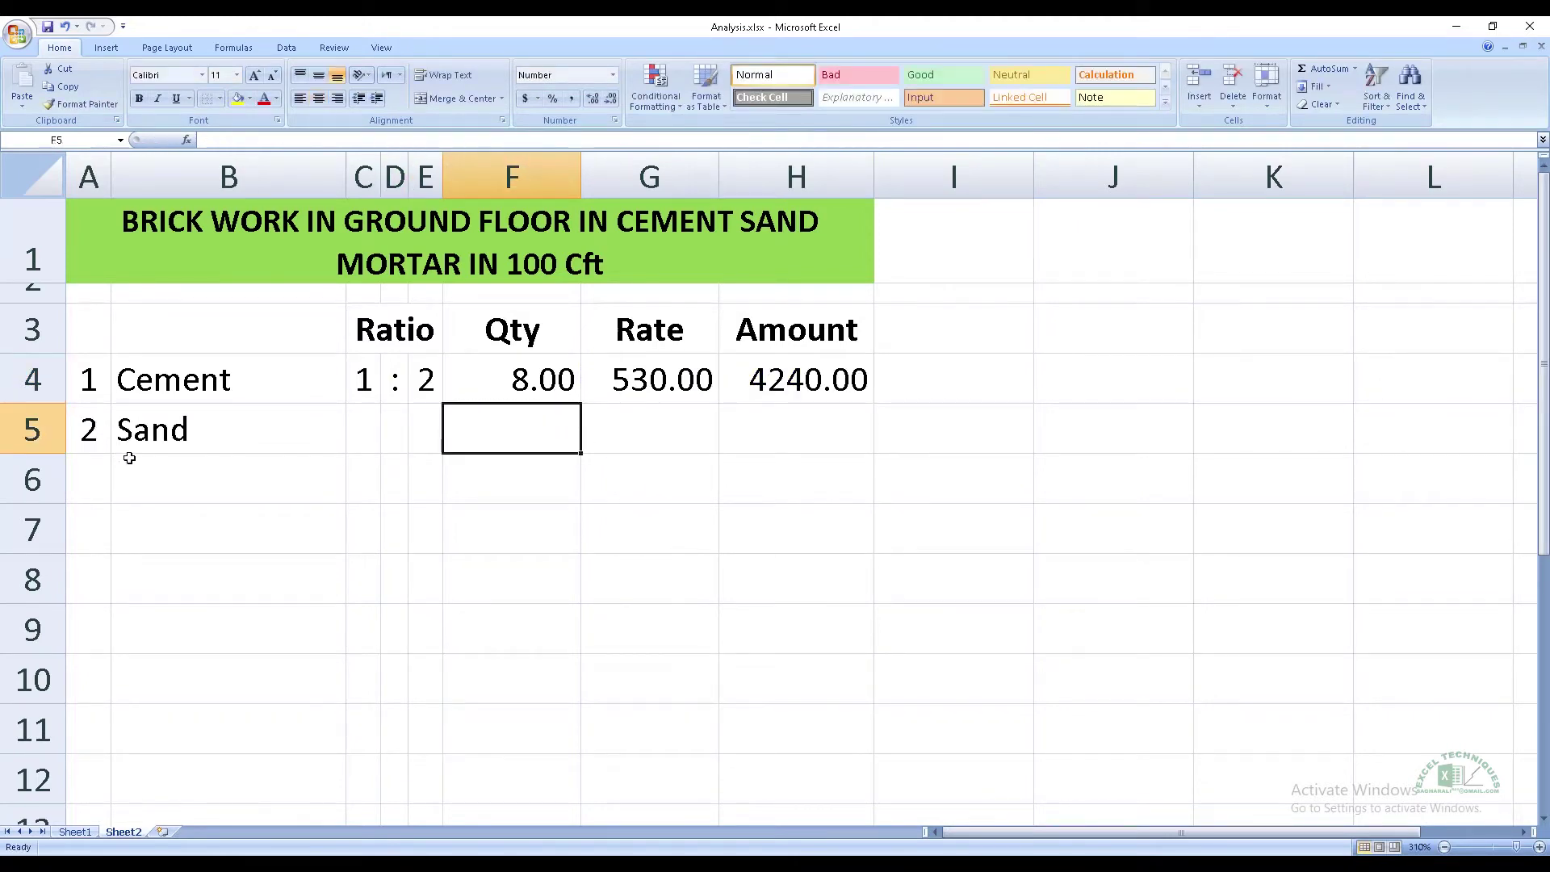
- Enter the sand quantity formula =30*E4/(C4+E4) in F5
{"action": "type", "text": "=30"}
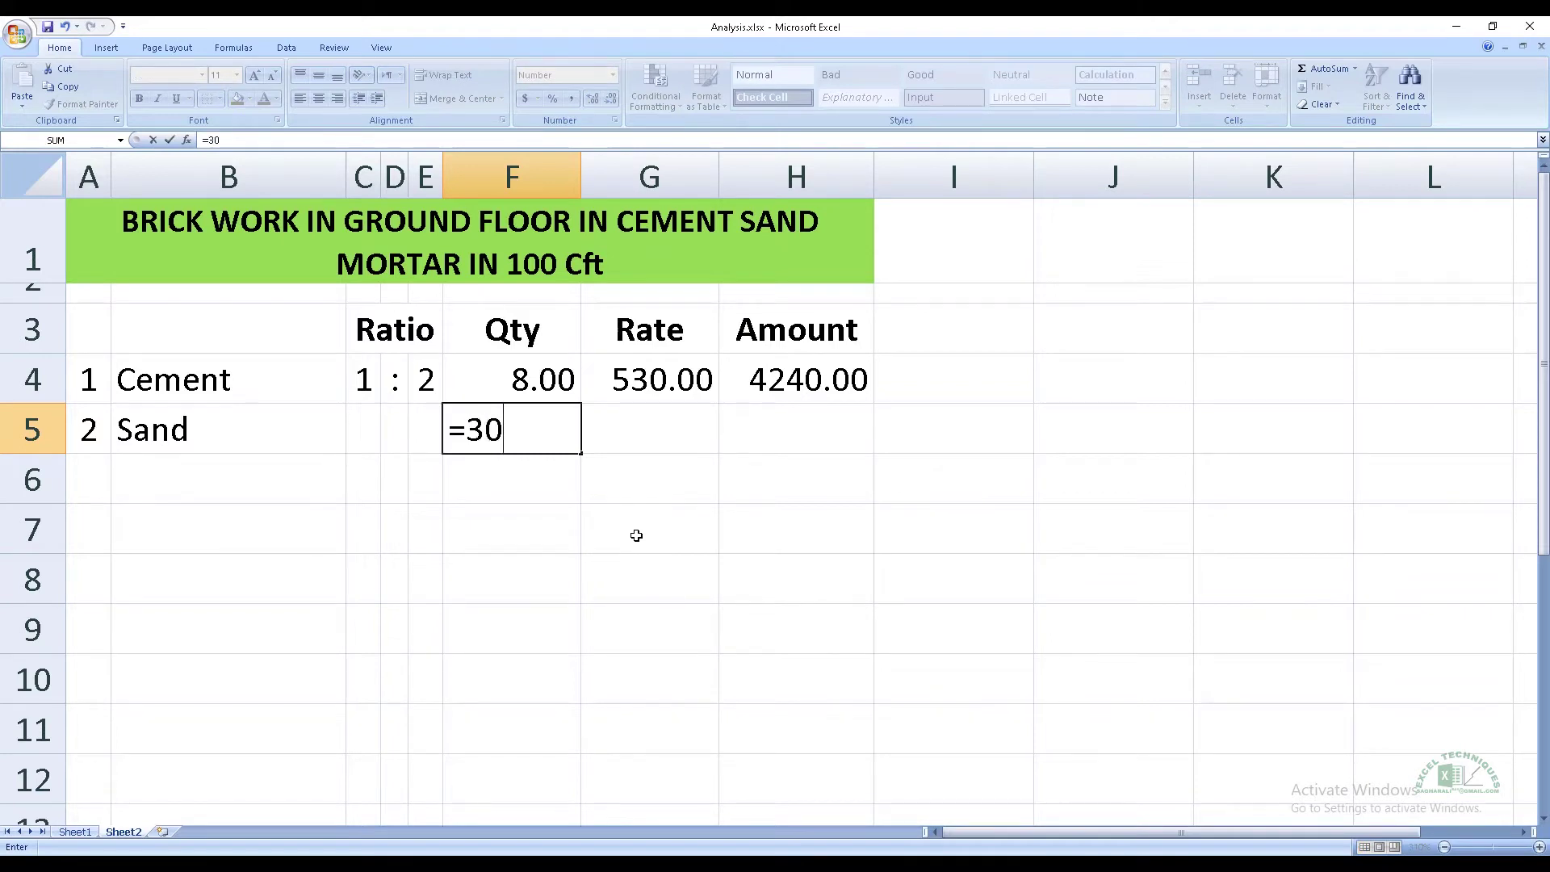
{"action": "type", "text": "*"}
{"action": "left_click", "coordinate": [424, 386]}
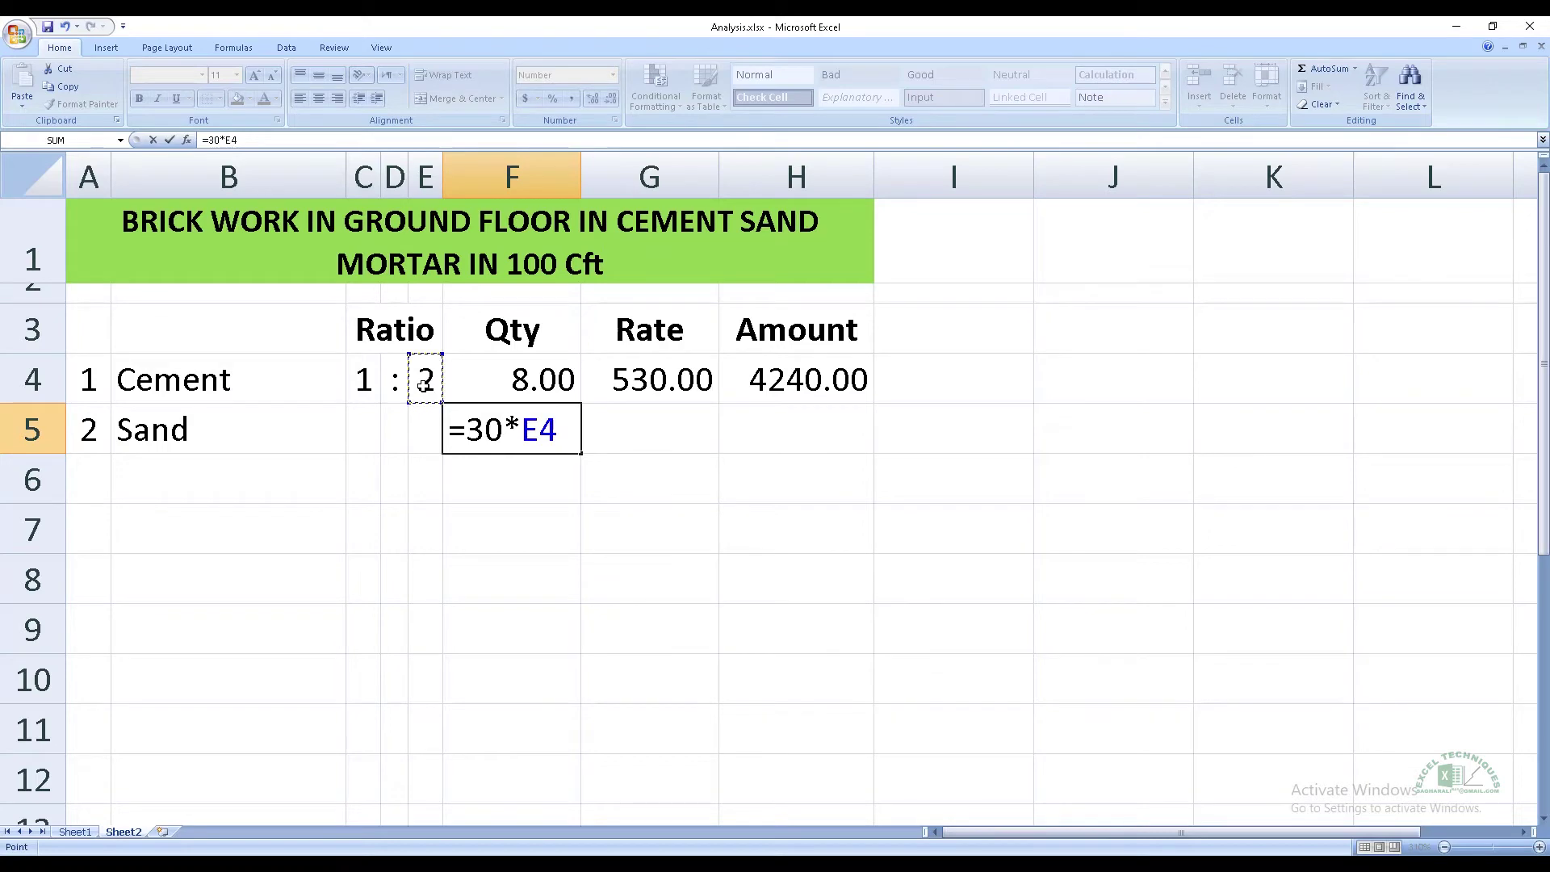
{"action": "type", "text": "/("}
{"action": "left_click", "coordinate": [363, 380]}
{"action": "type", "text": "+"}
{"action": "left_click", "coordinate": [412, 393]}
{"action": "type", "text": ")"}
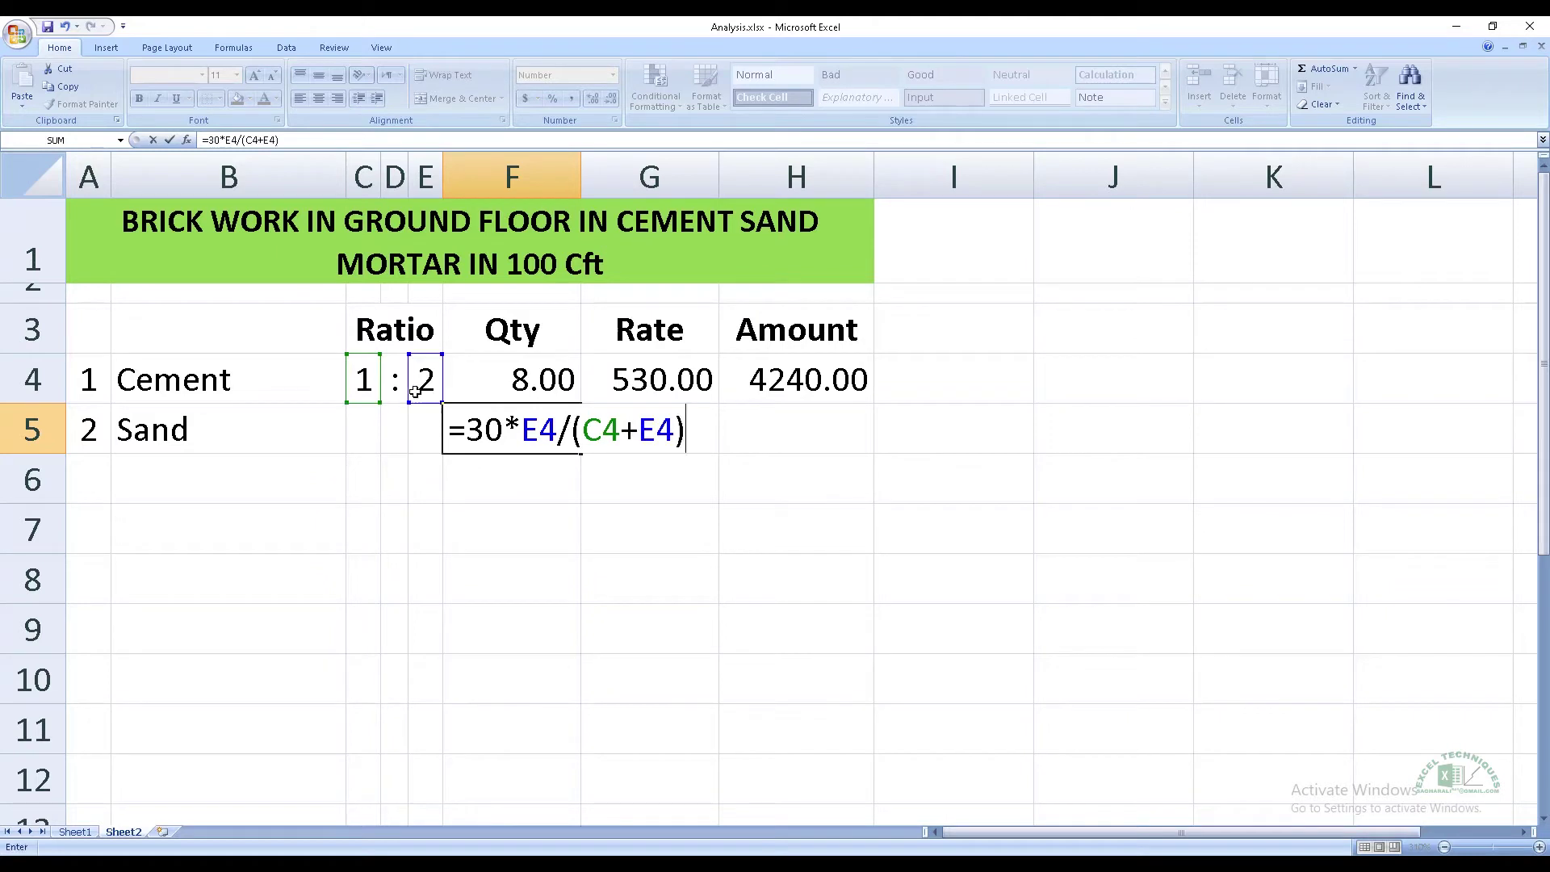
{"action": "key", "text": "Return"}
- Set the sand rate to 11, copy the amount formula into H5, and number row 6 as 3
{"action": "key", "text": "Right"}
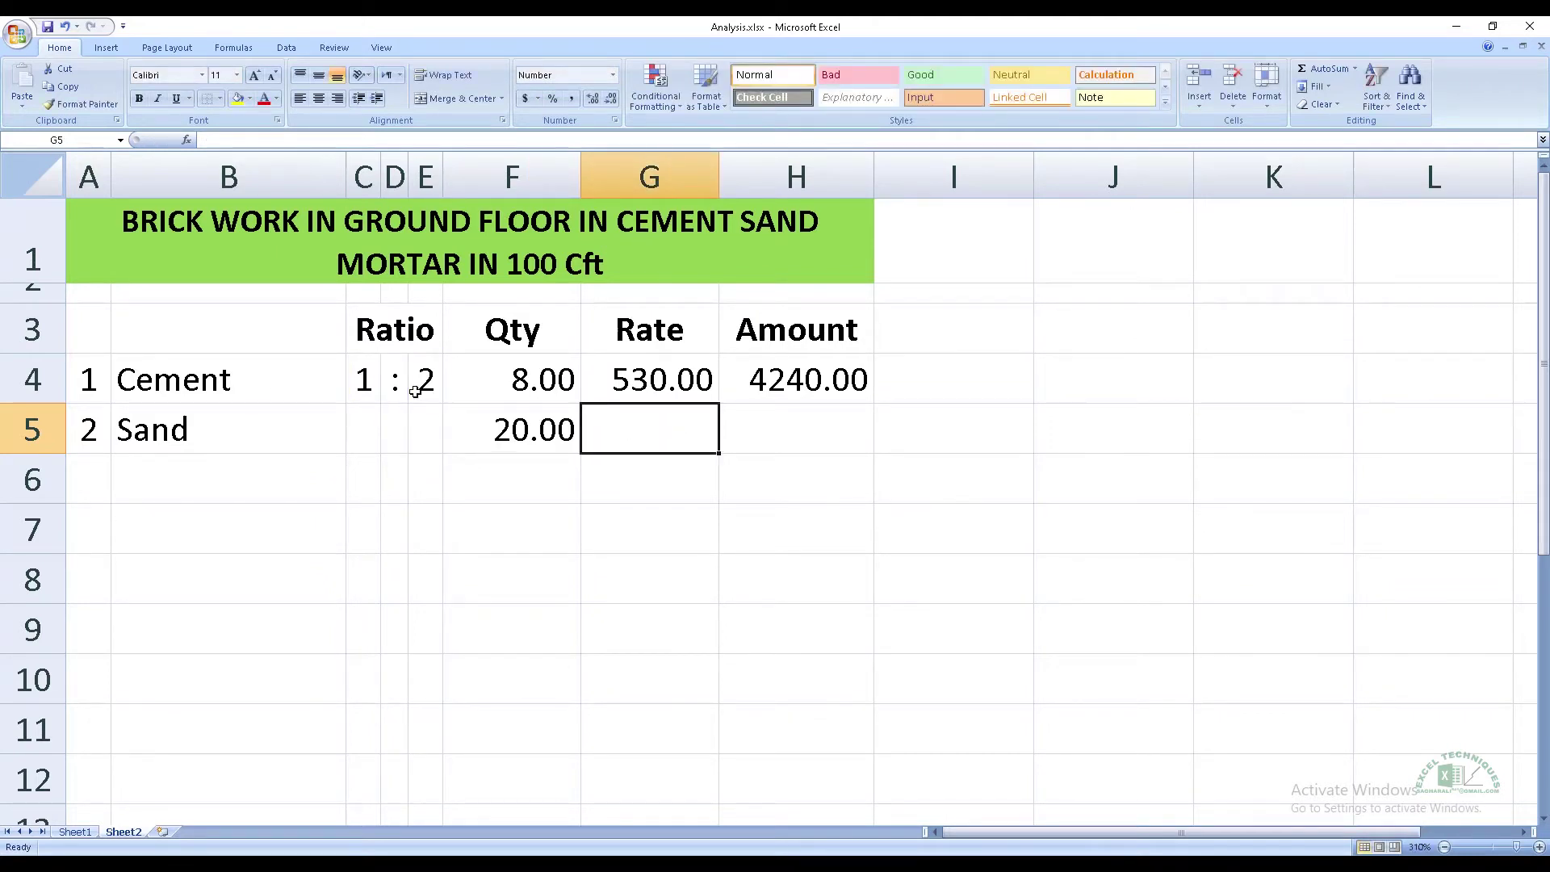
{"action": "type", "text": "11"}
{"action": "key", "text": "Tab"}
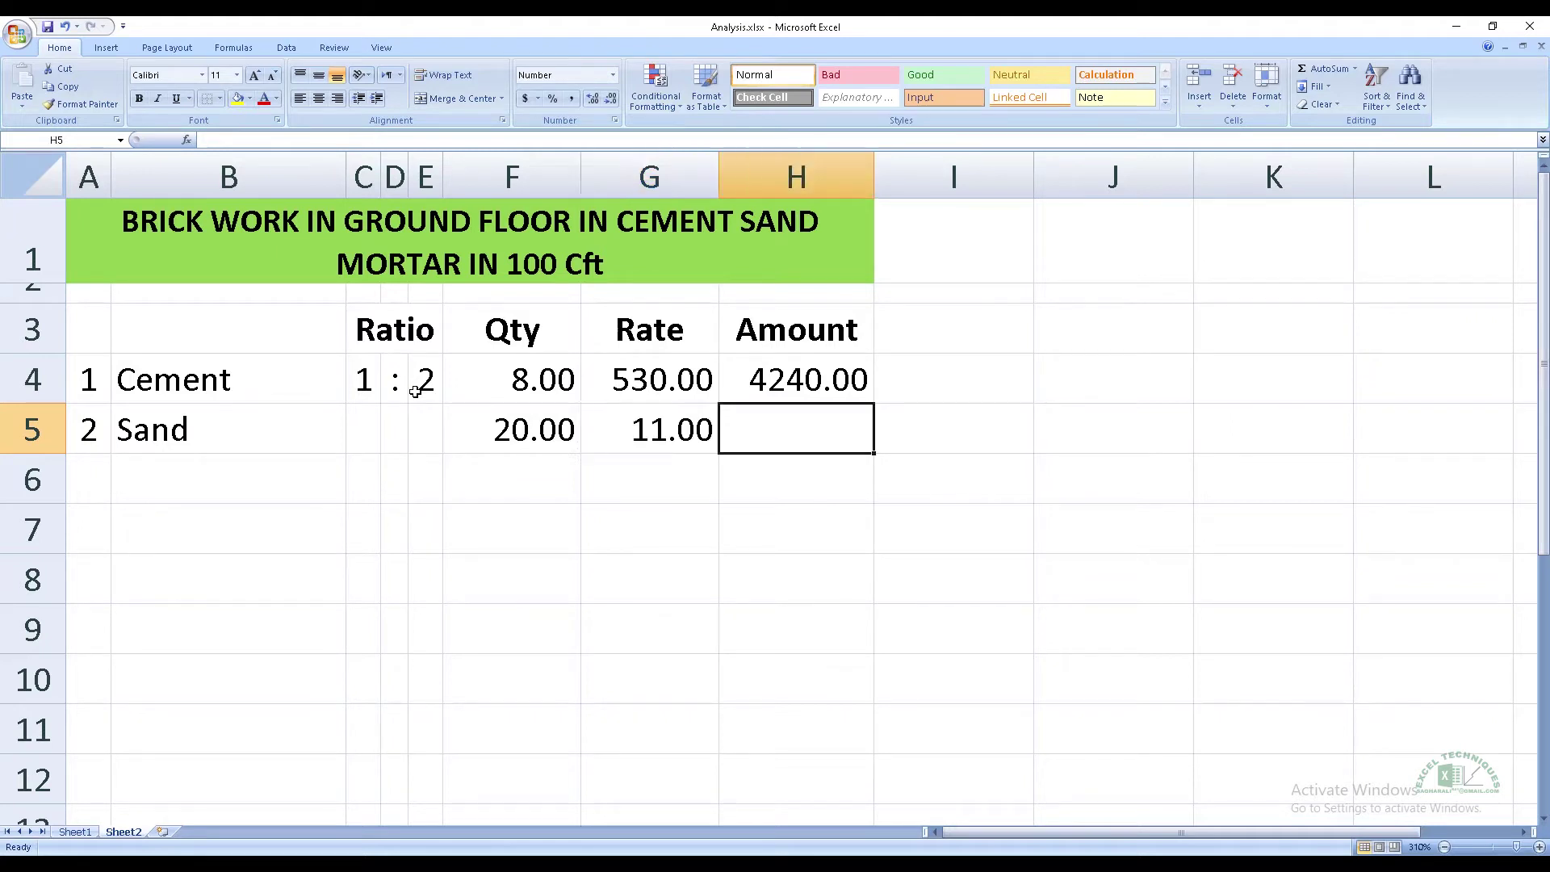
{"action": "key", "text": "Up"}
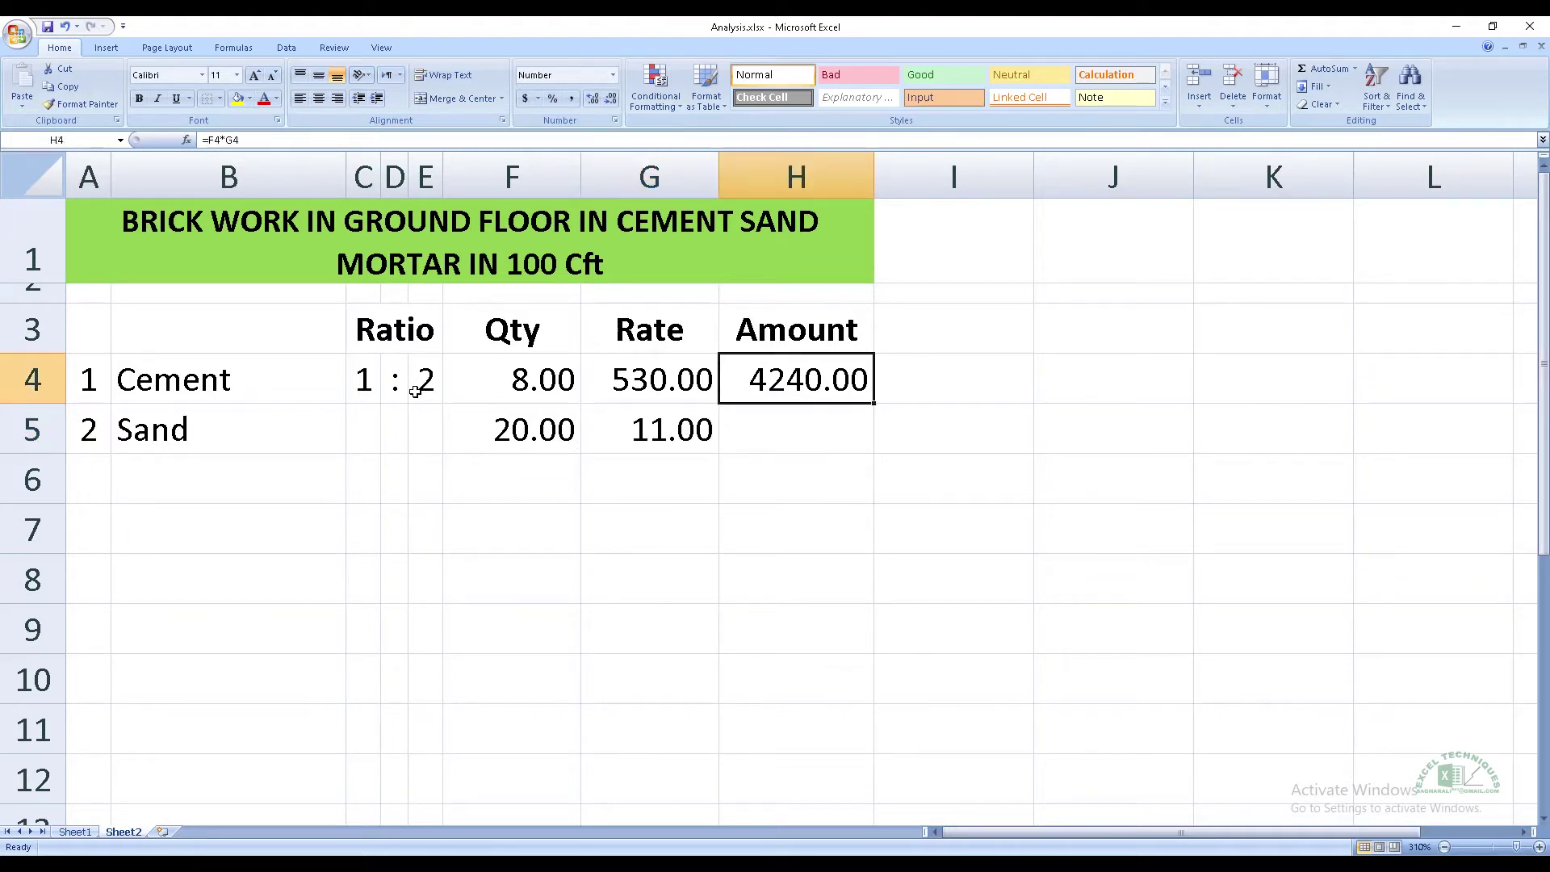
{"action": "key", "text": "ctrl+c"}
{"action": "key", "text": "Down"}
{"action": "key", "text": "Return"}
{"action": "key", "text": "Home"}
{"action": "type", "text": "3"}
{"action": "key", "text": "Tab"}
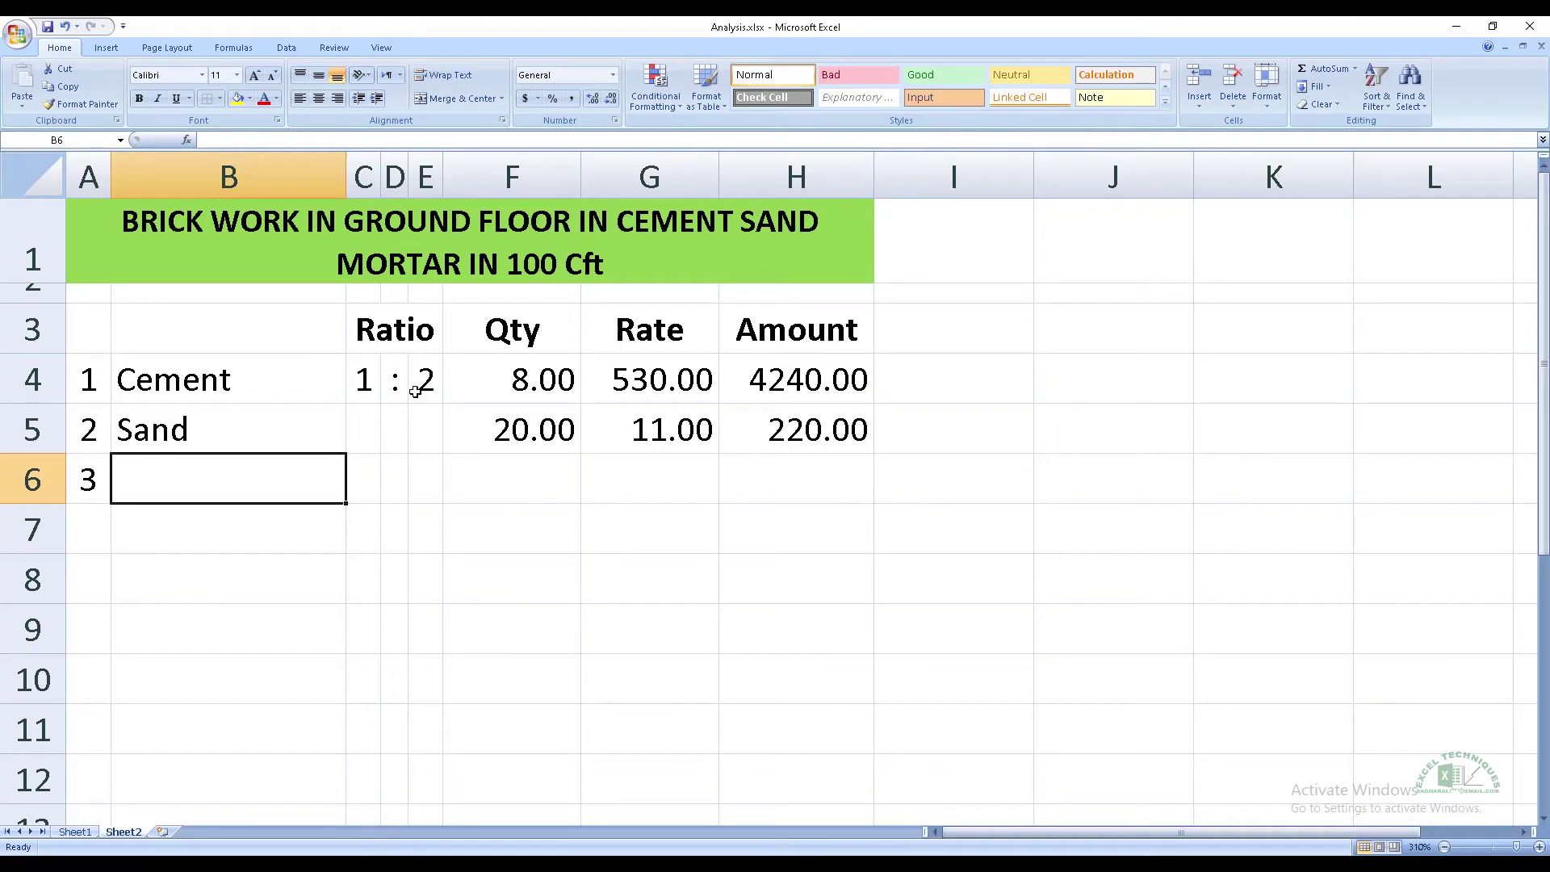
- Add the Bricks row with quantity 1350 and rate 7
{"action": "type", "text": "Bricks"}
{"action": "key", "text": "Tab"}
{"action": "key", "text": "Tab"}
{"action": "key", "text": "Tab"}
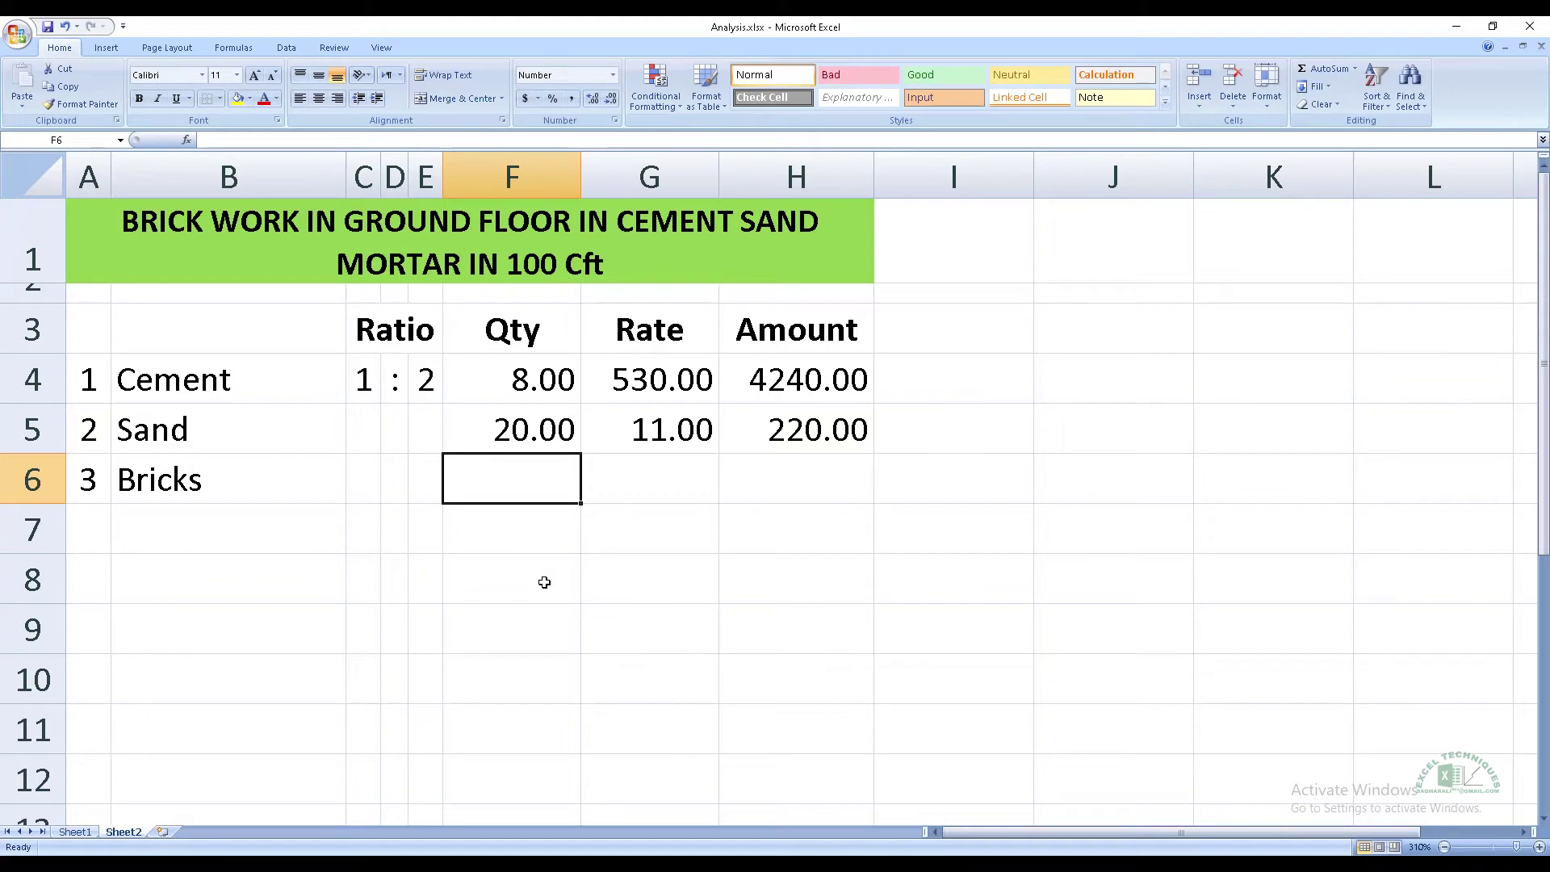
{"action": "type", "text": "1350"}
{"action": "key", "text": "Tab"}
{"action": "type", "text": "7"}
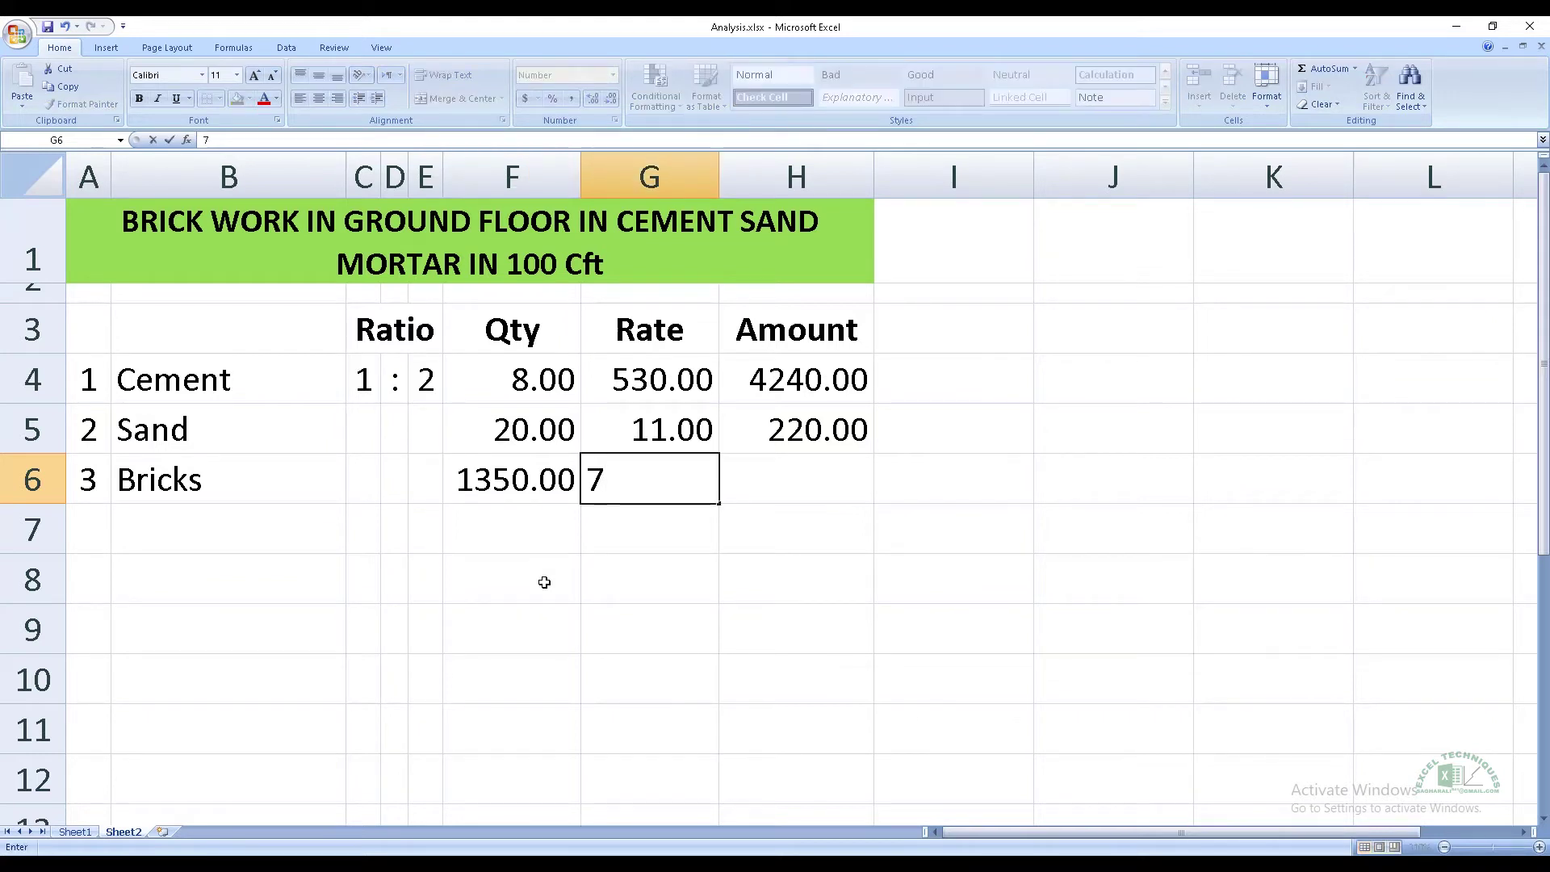
{"action": "key", "text": "Tab"}
{"action": "key", "text": "Up"}
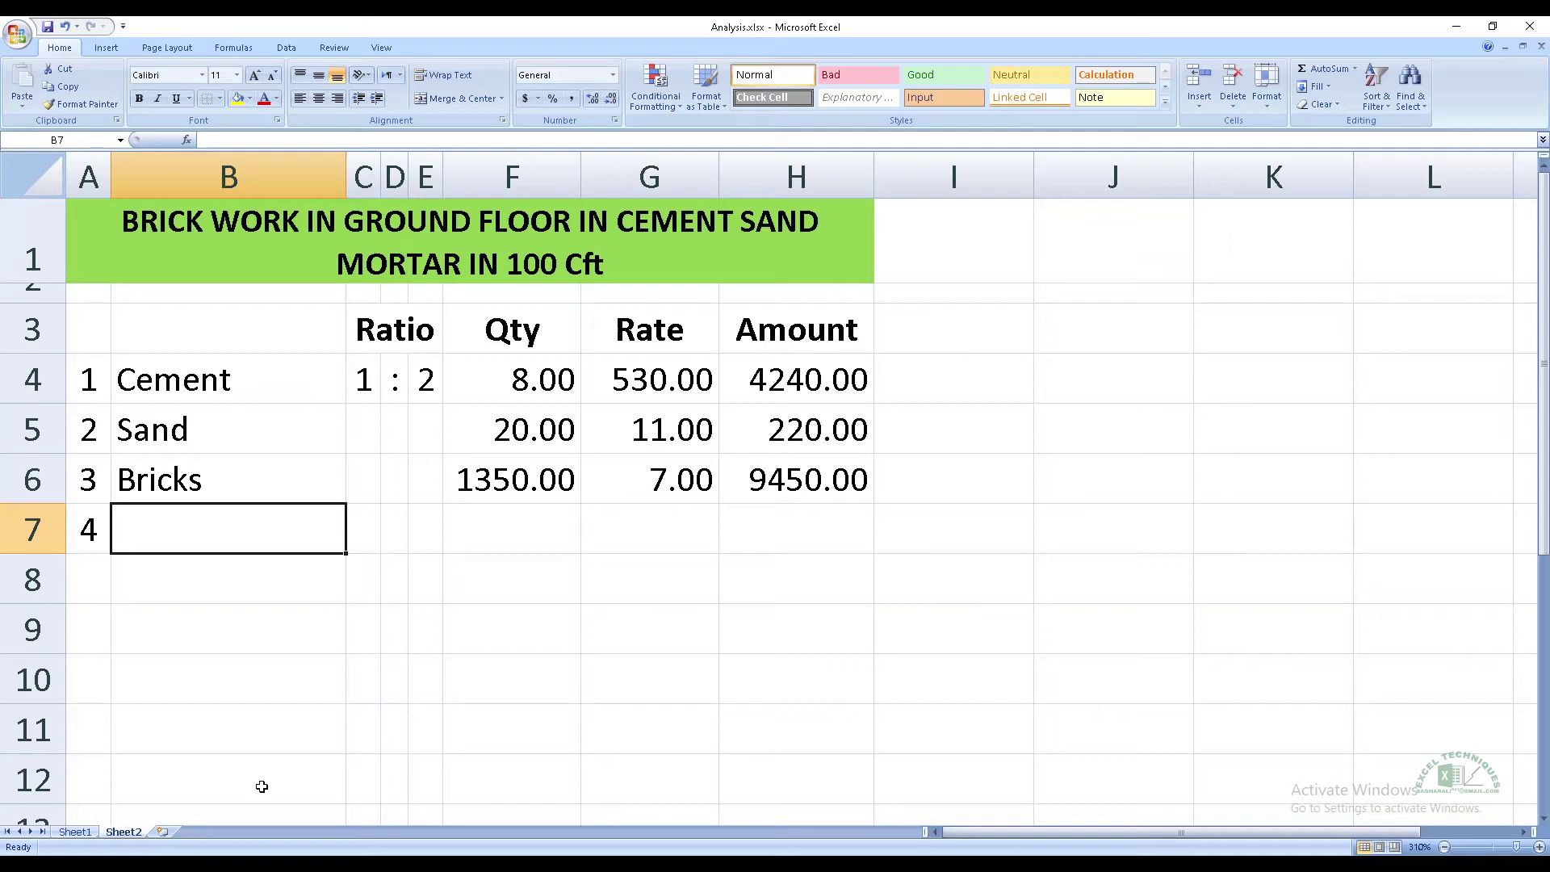
- Add Masons with quantity 2 and rate 1000, and Labour with quantity 4.45
{"action": "type", "text": "Masons"}
{"action": "key", "text": "Tab"}
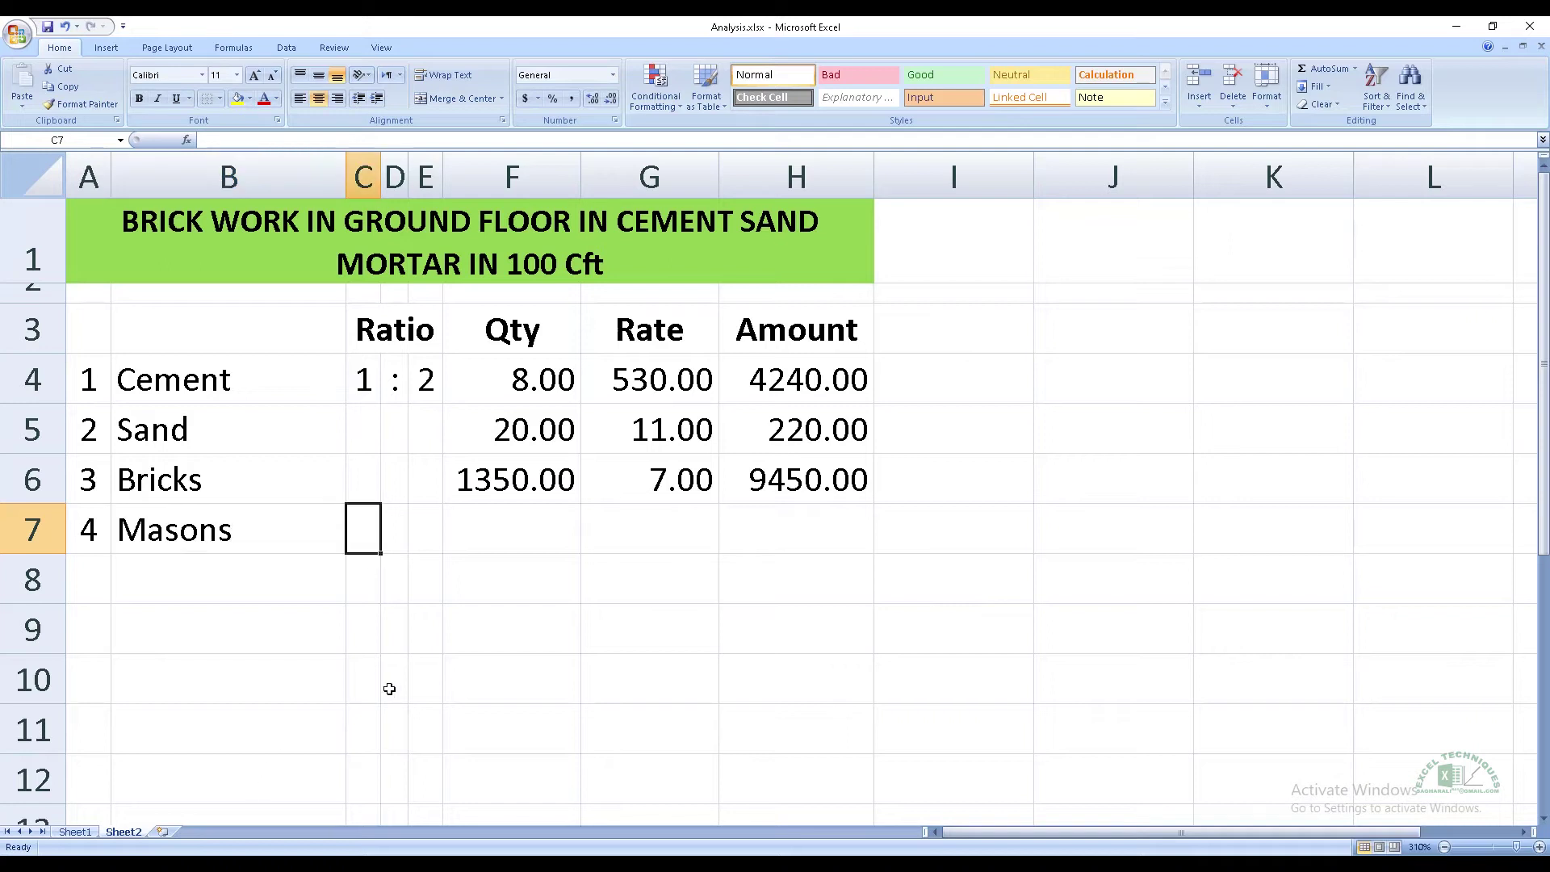
{"action": "left_click", "coordinate": [490, 529]}
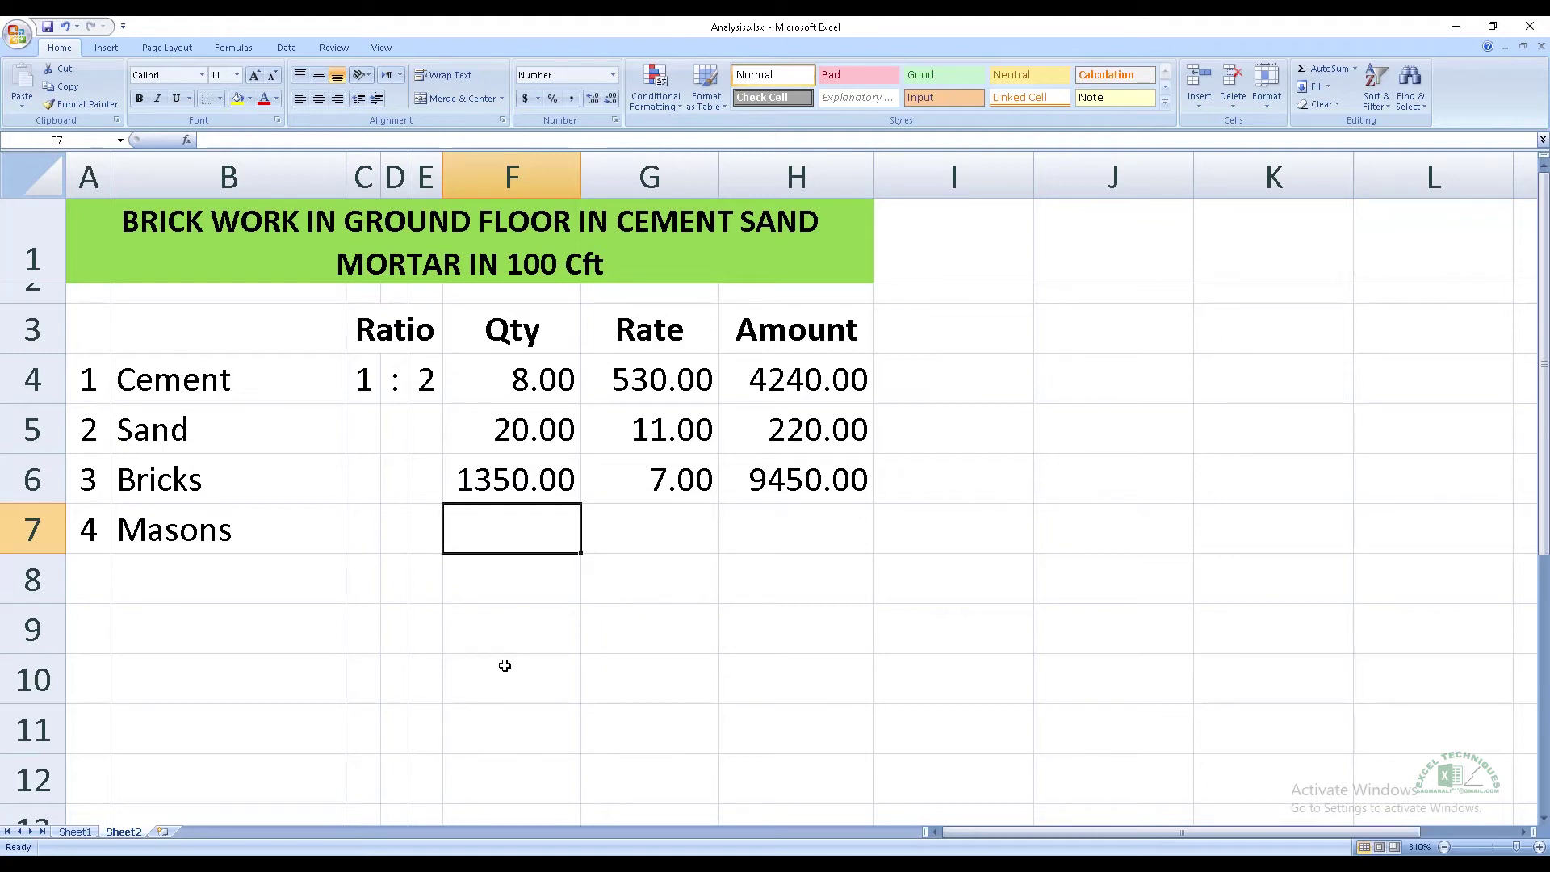
{"action": "type", "text": "2"}
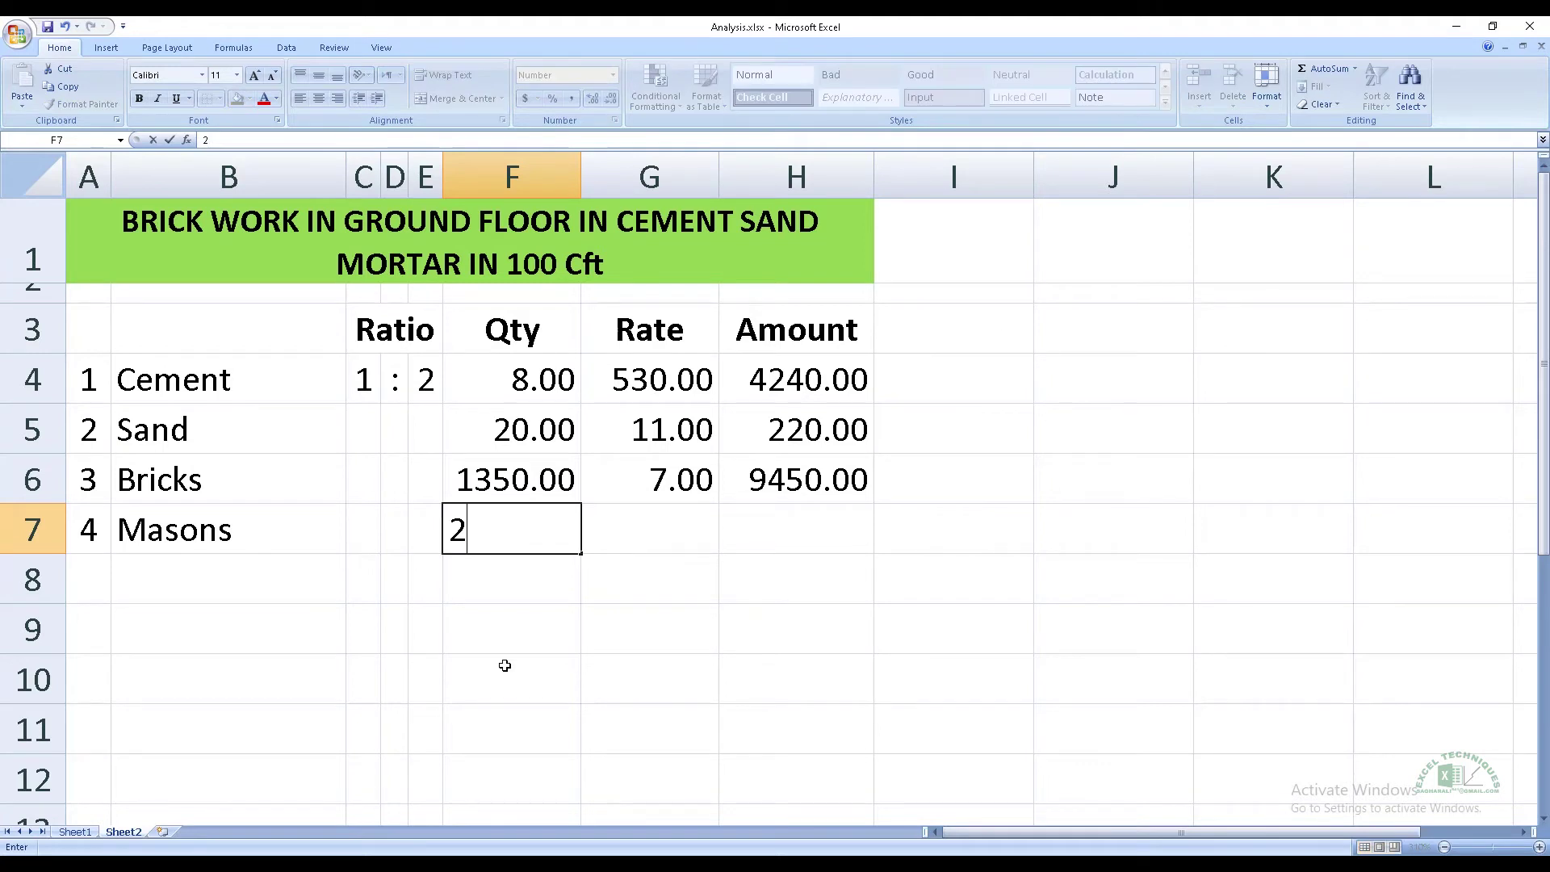
{"action": "key", "text": "Tab"}
{"action": "type", "text": "1000"}
{"action": "key", "text": "Return"}
{"action": "type", "text": "5"}
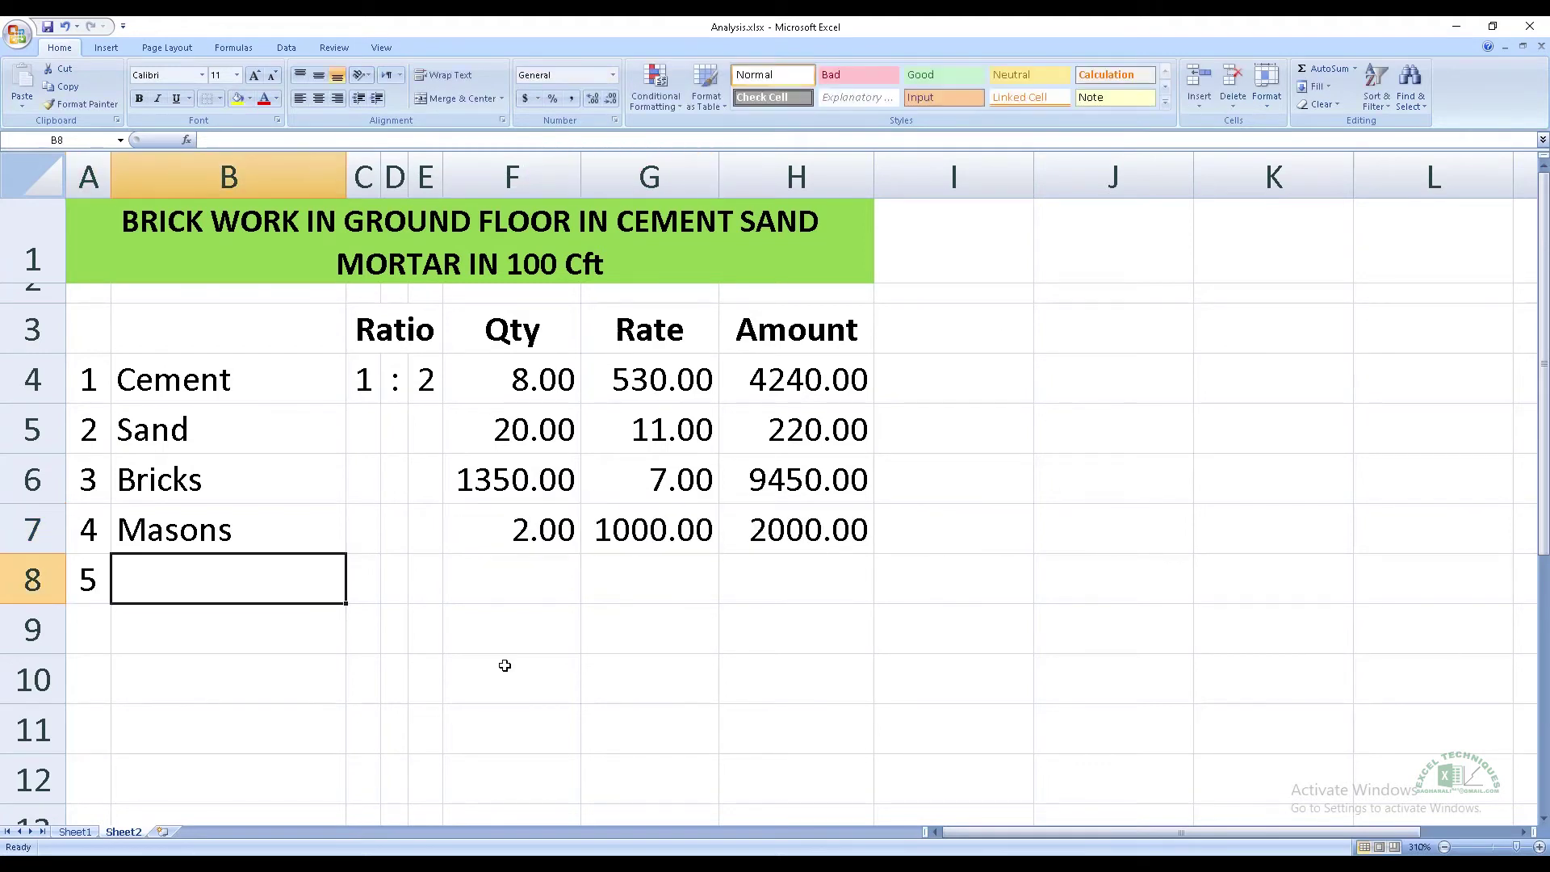
{"action": "type", "text": "Labour"}
{"action": "key", "text": "Tab"}
{"action": "key", "text": "Tab"}
{"action": "key", "text": "Tab"}
{"action": "key", "text": "Tab"}
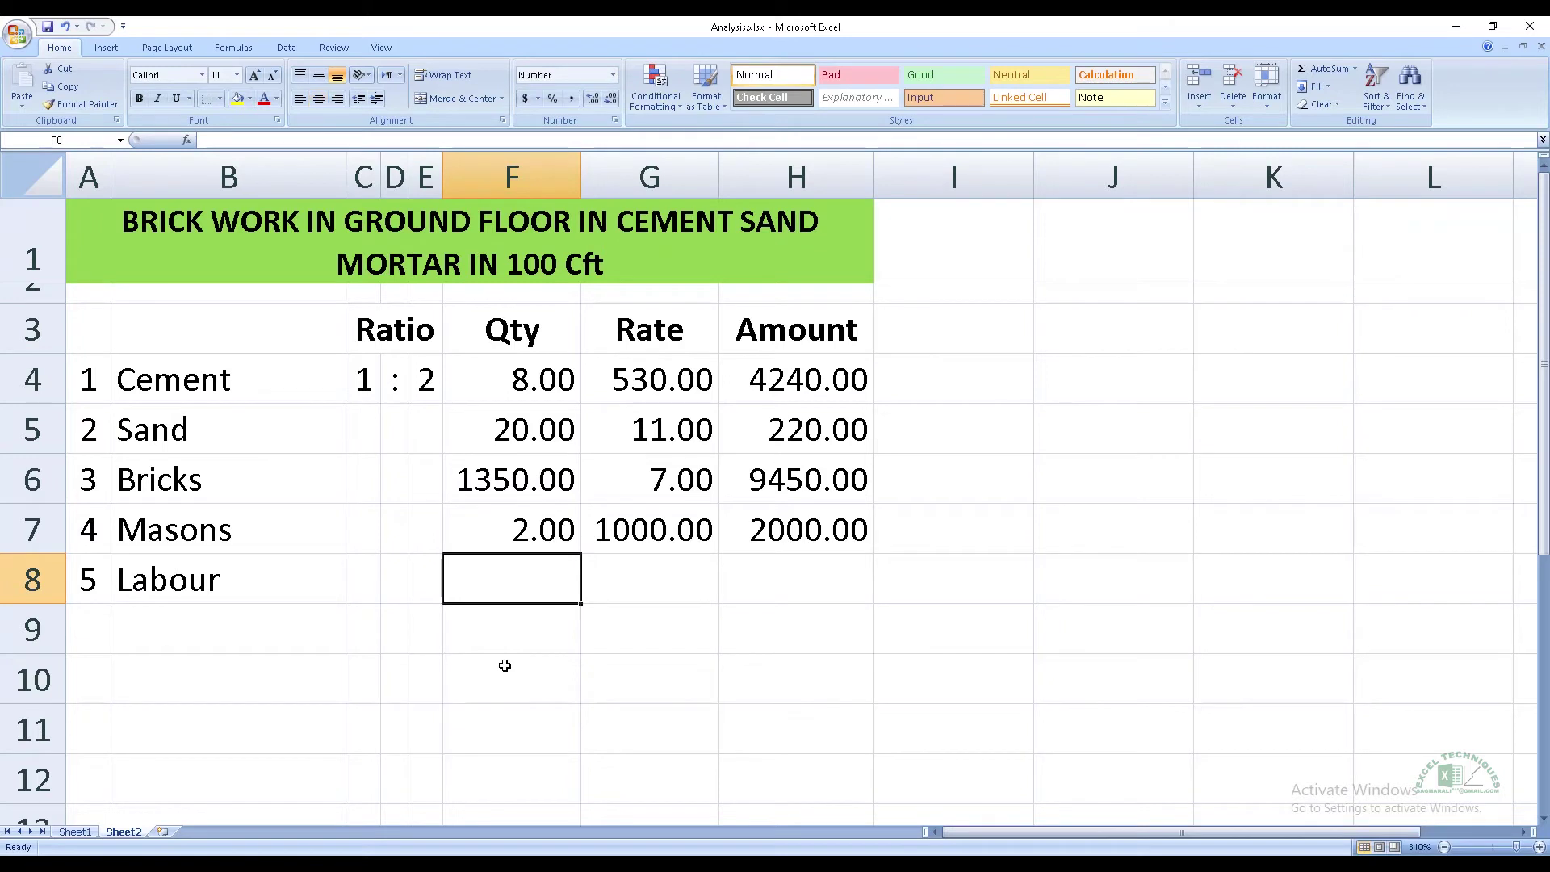
{"action": "type", "text": "4.45"}
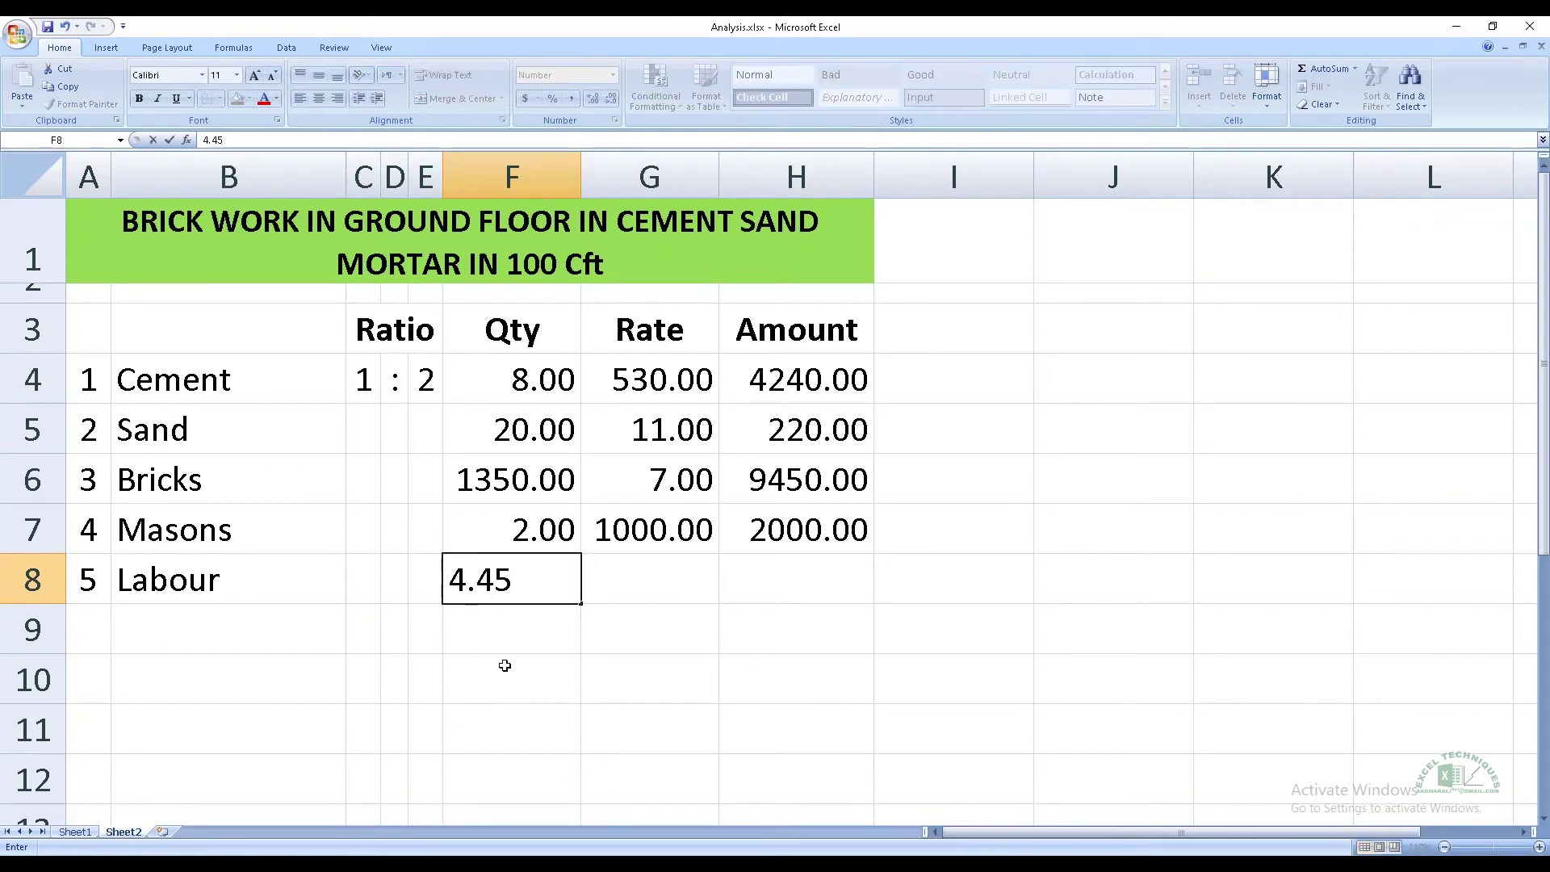
{"action": "key", "text": "Tab"}
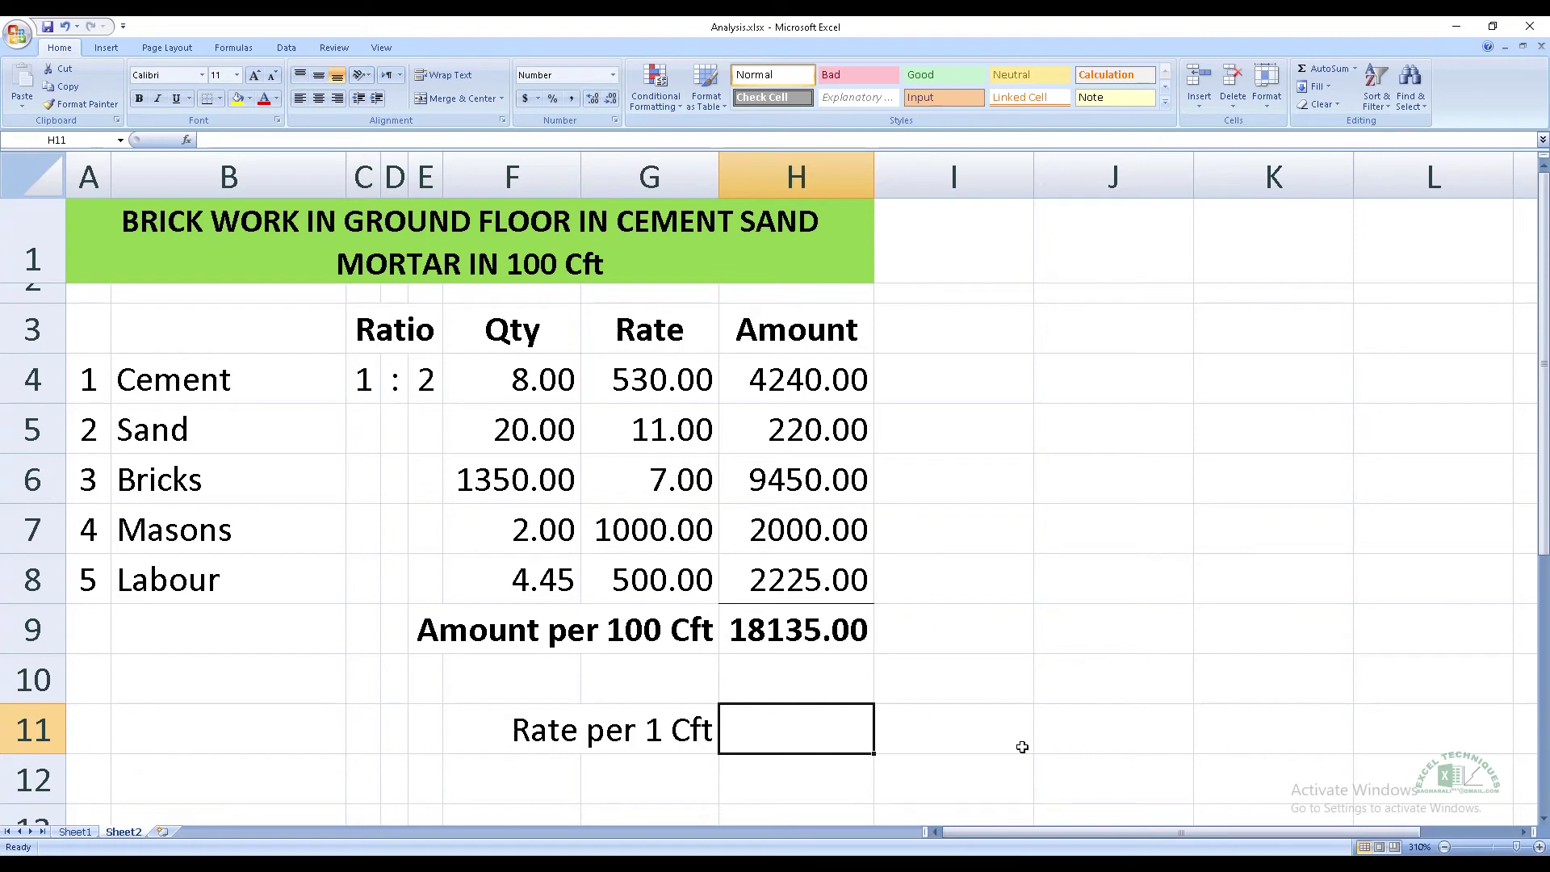
- Compute Rate per 1 Cft as the 100 Cft total divided by 100
{"action": "type", "text": "="}
{"action": "key", "text": "Up"}
{"action": "key", "text": "Up"}
{"action": "type", "text": "/100"}
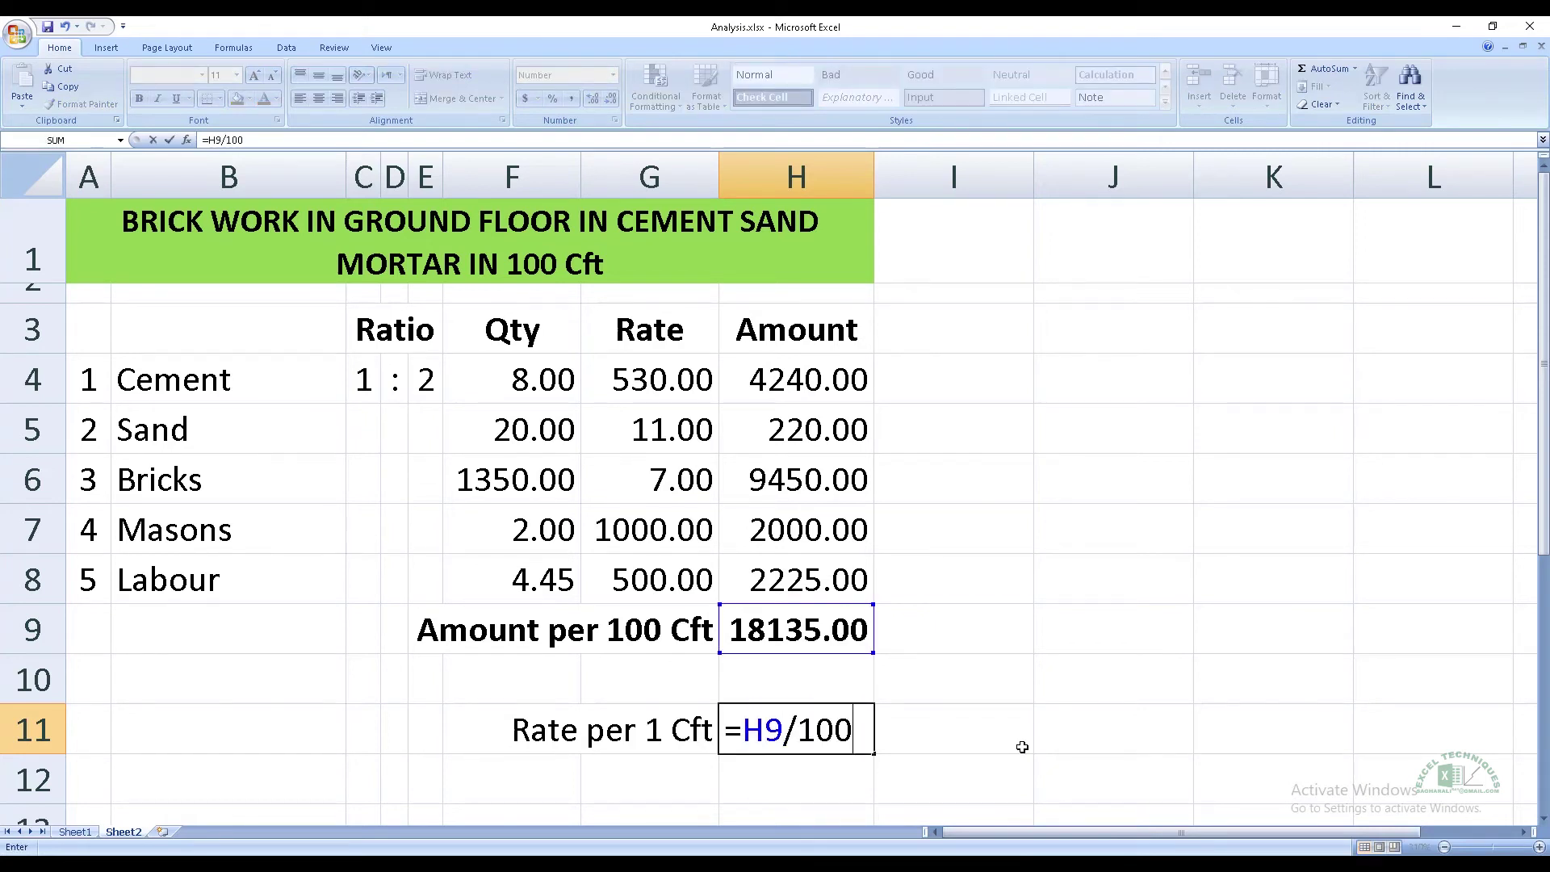
{"action": "key", "text": "ctrl+Return"}
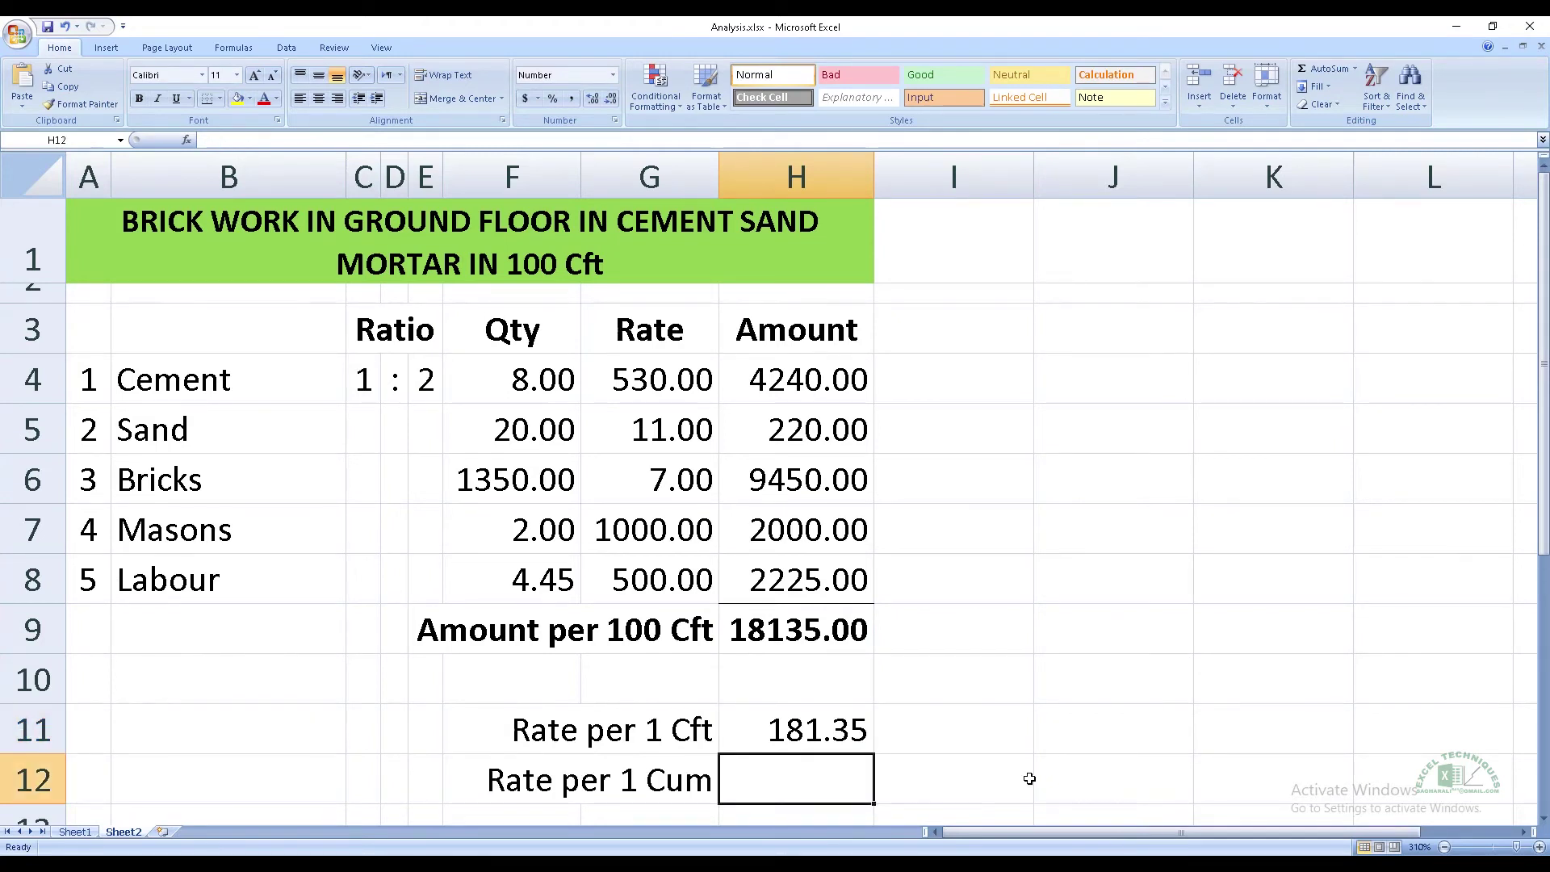
- Compute Rate per 1 Cum as the Cft rate divided by 0.0283168
{"action": "type", "text": "="}
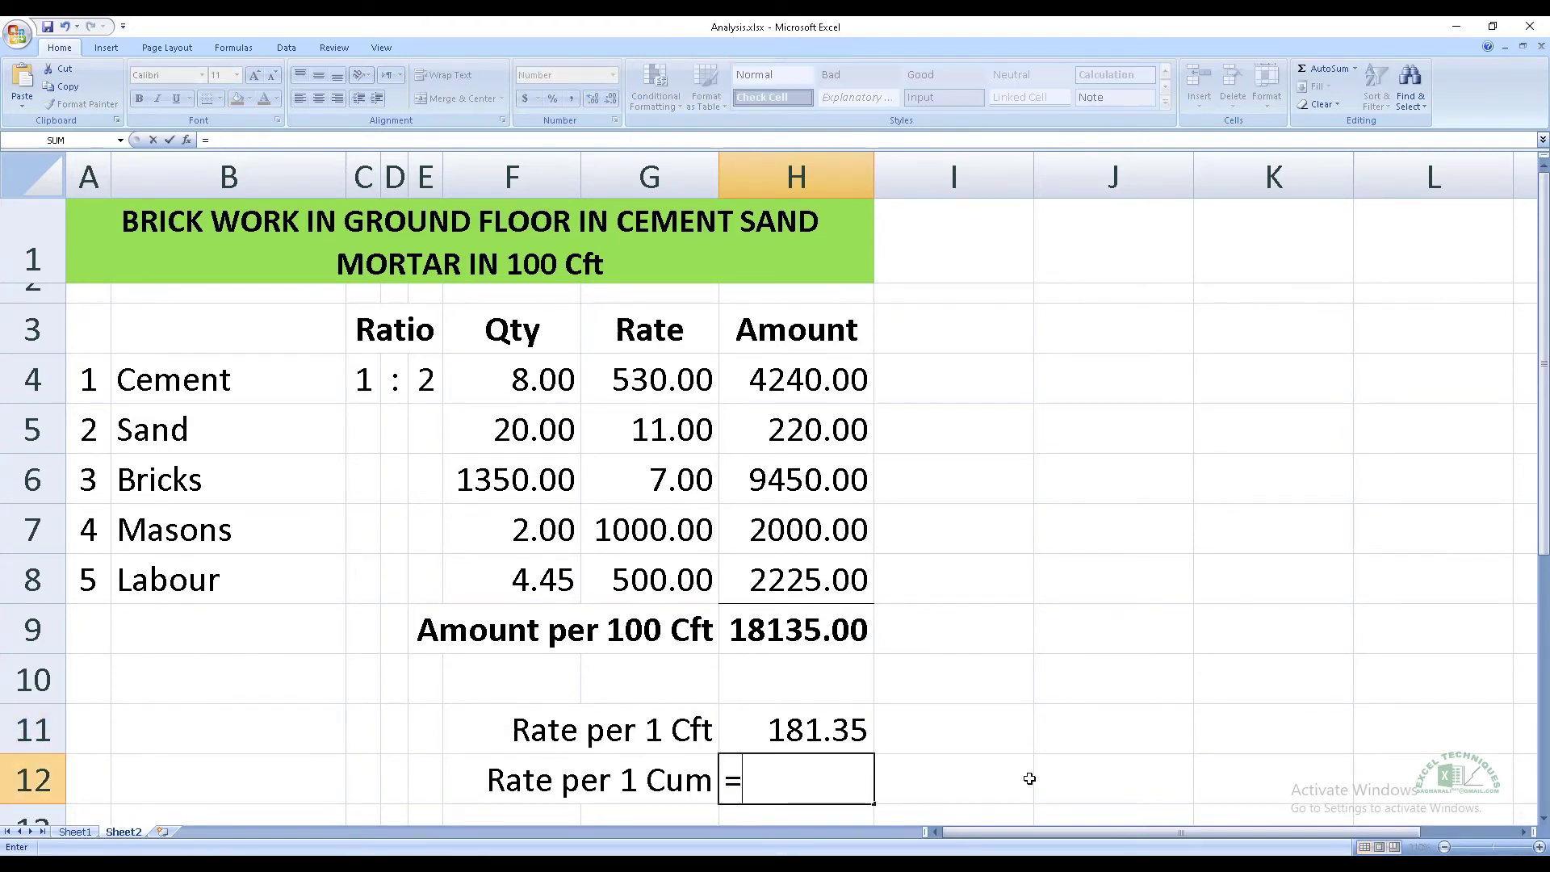
{"action": "key", "text": "Up"}
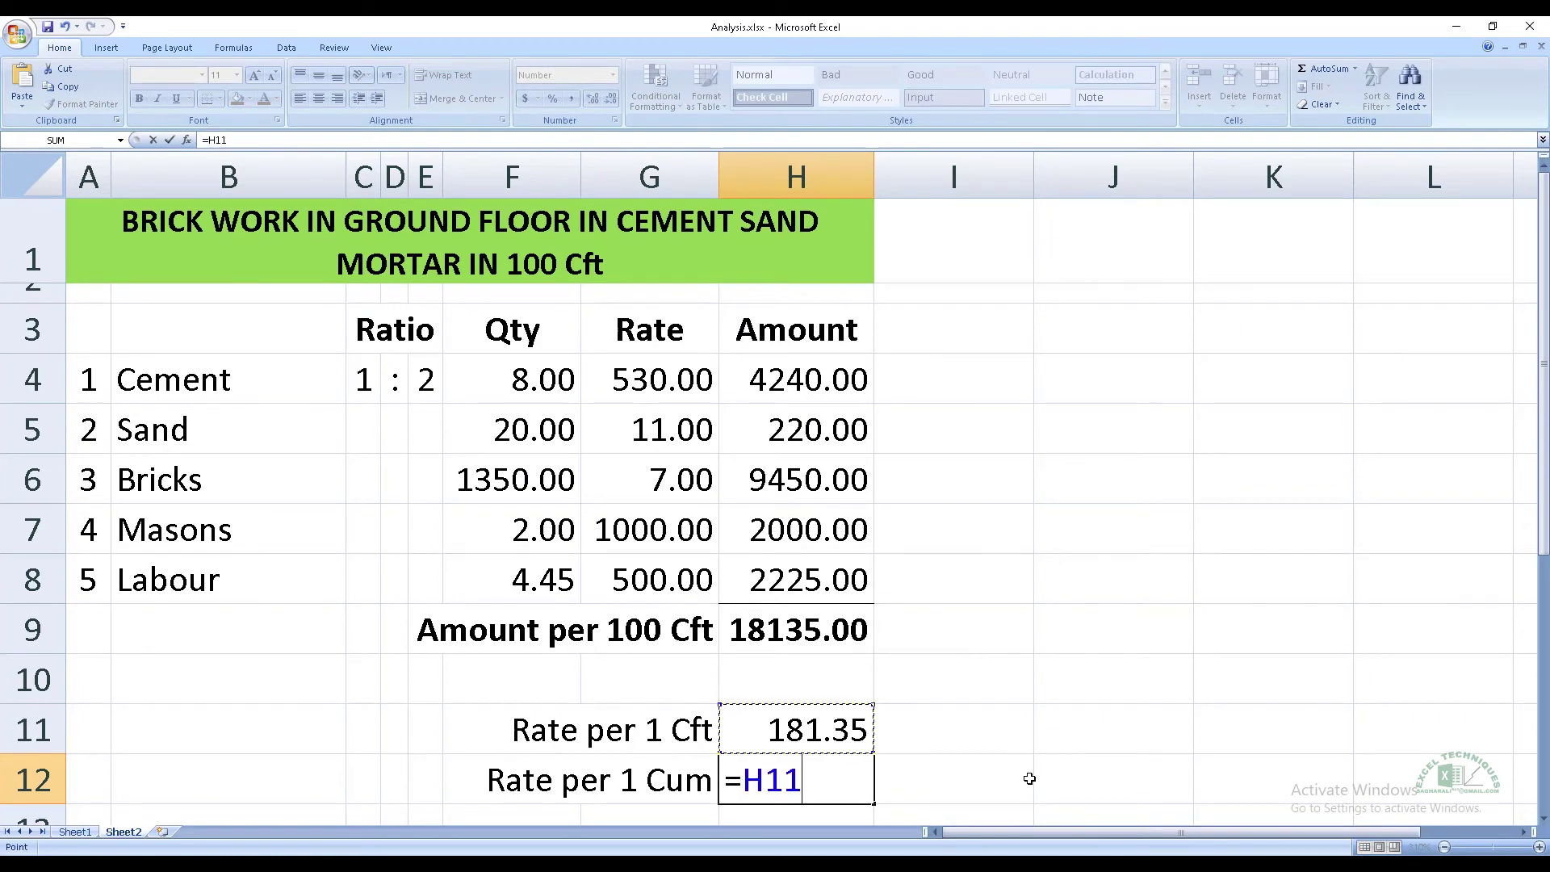
{"action": "type", "text": "/"}
{"action": "type", "text": "0.0283168"}
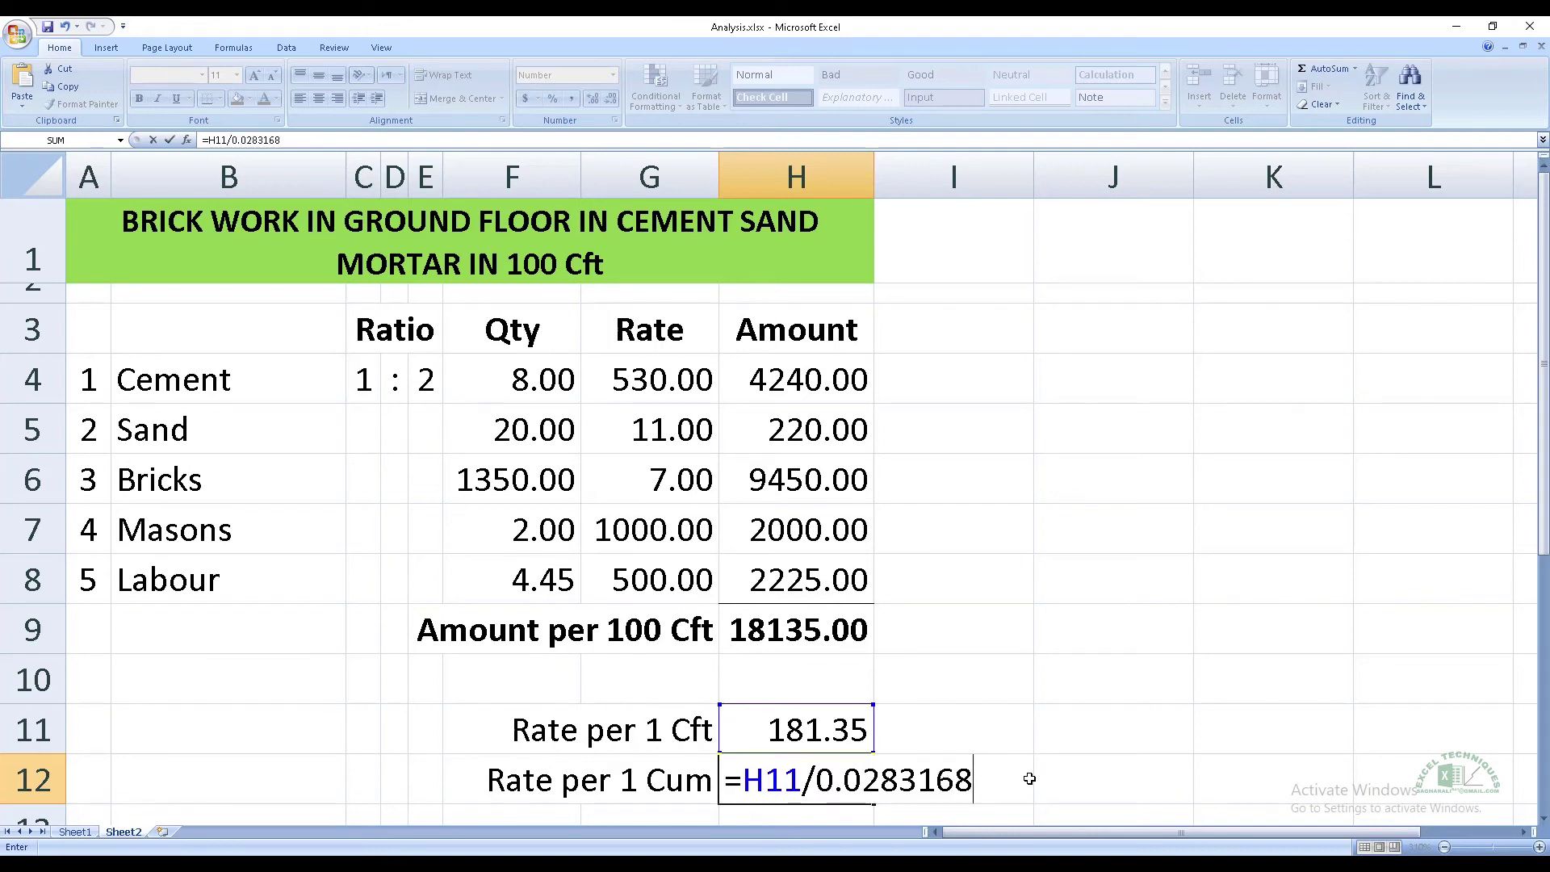
{"action": "key", "text": "ctrl+Return"}
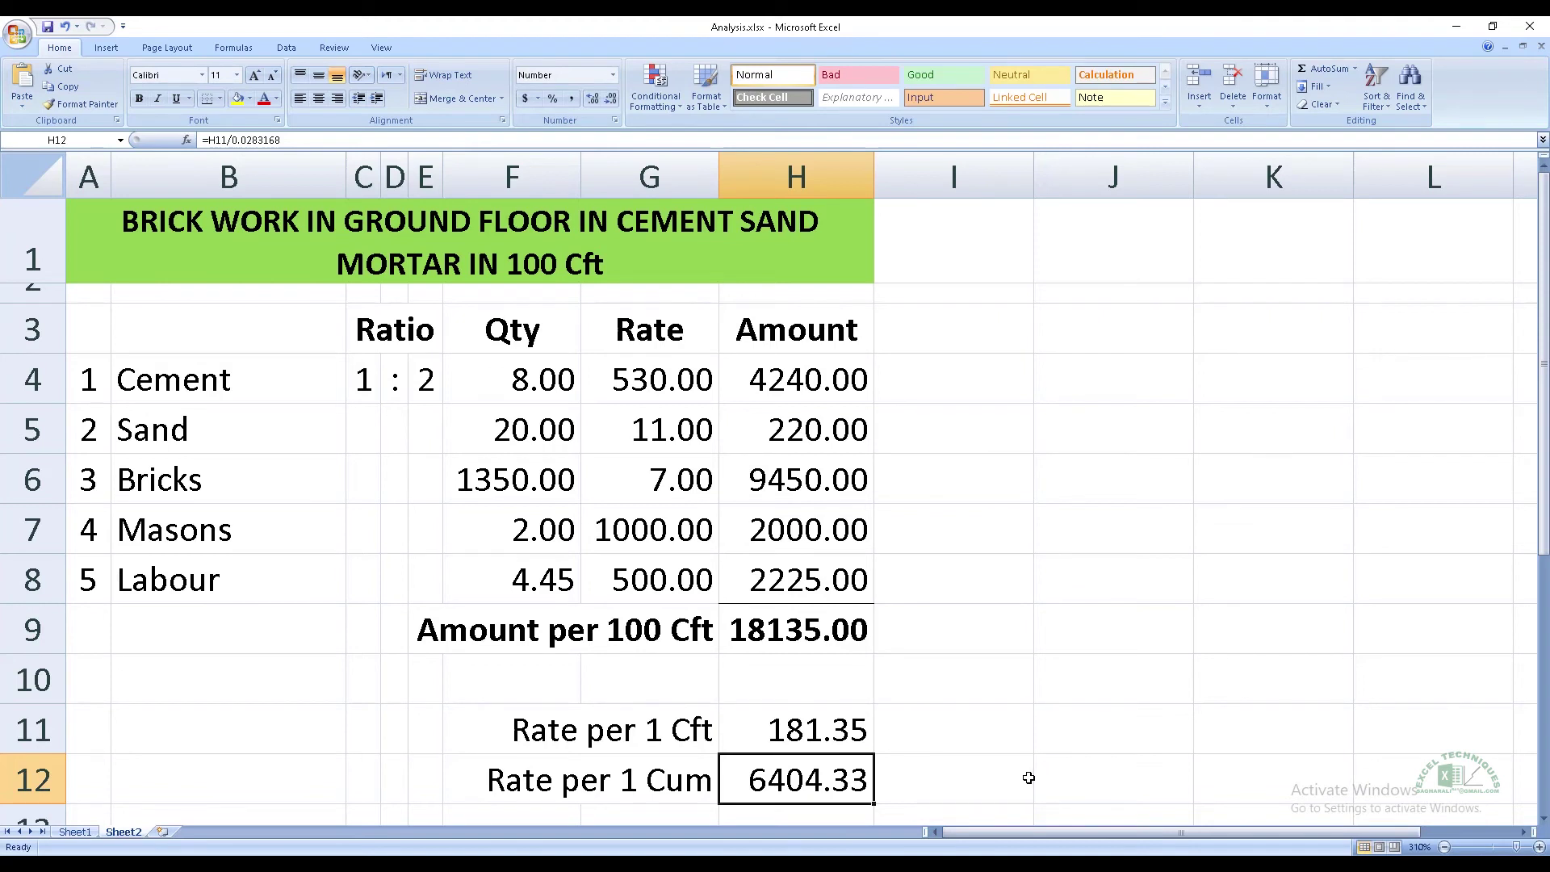
{"action": "left_click", "coordinate": [413, 392]}
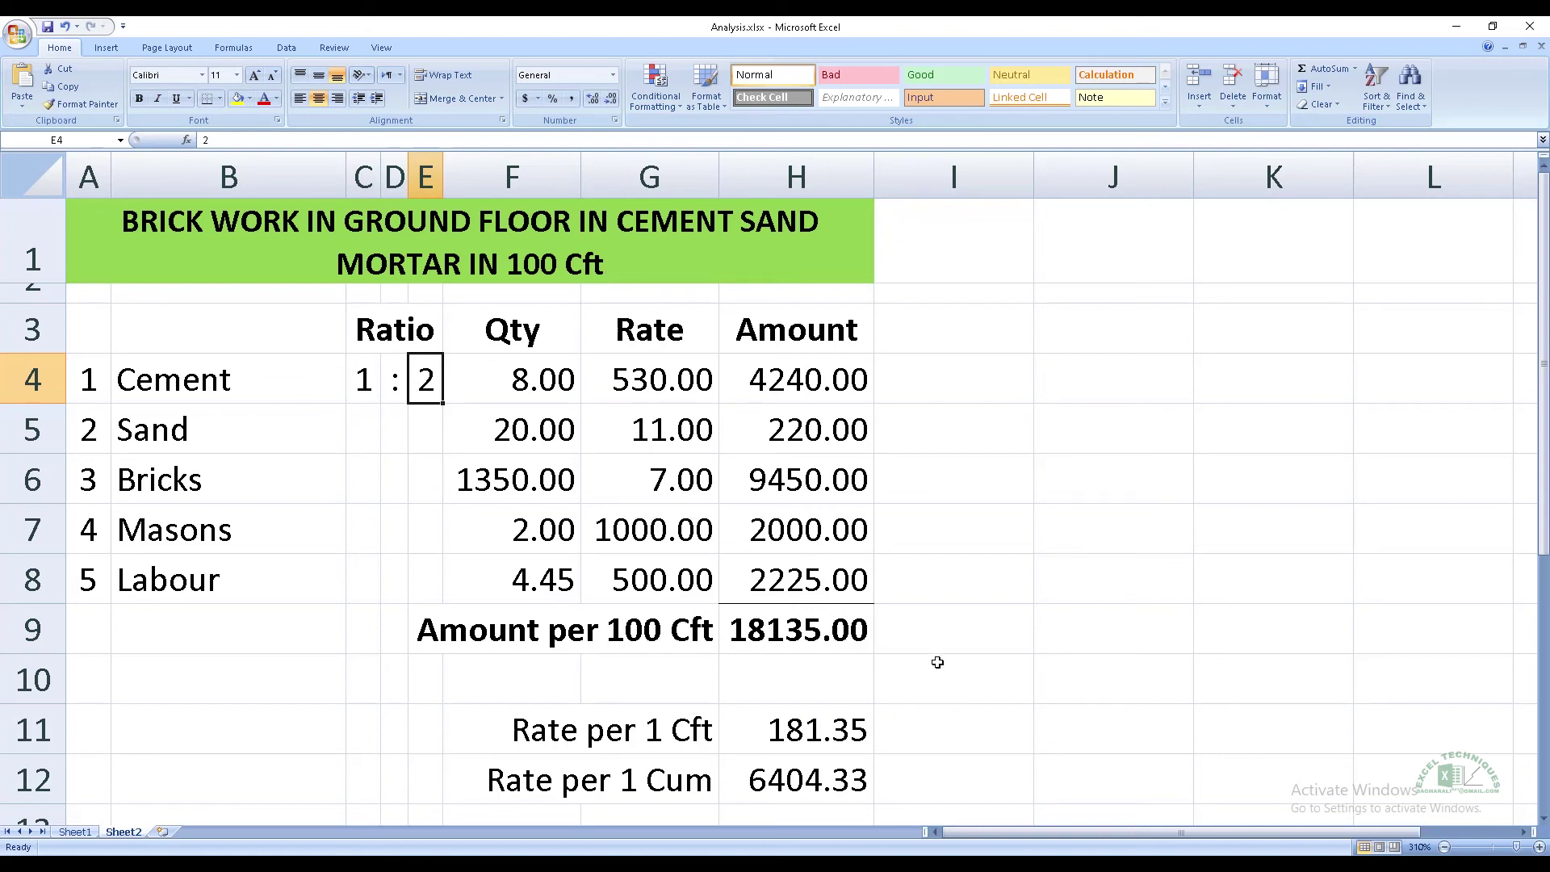
- Change the sand ratio part in E4 to 4, then 6, then 8, ending at a 1:8 mix
{"action": "type", "text": "4"}
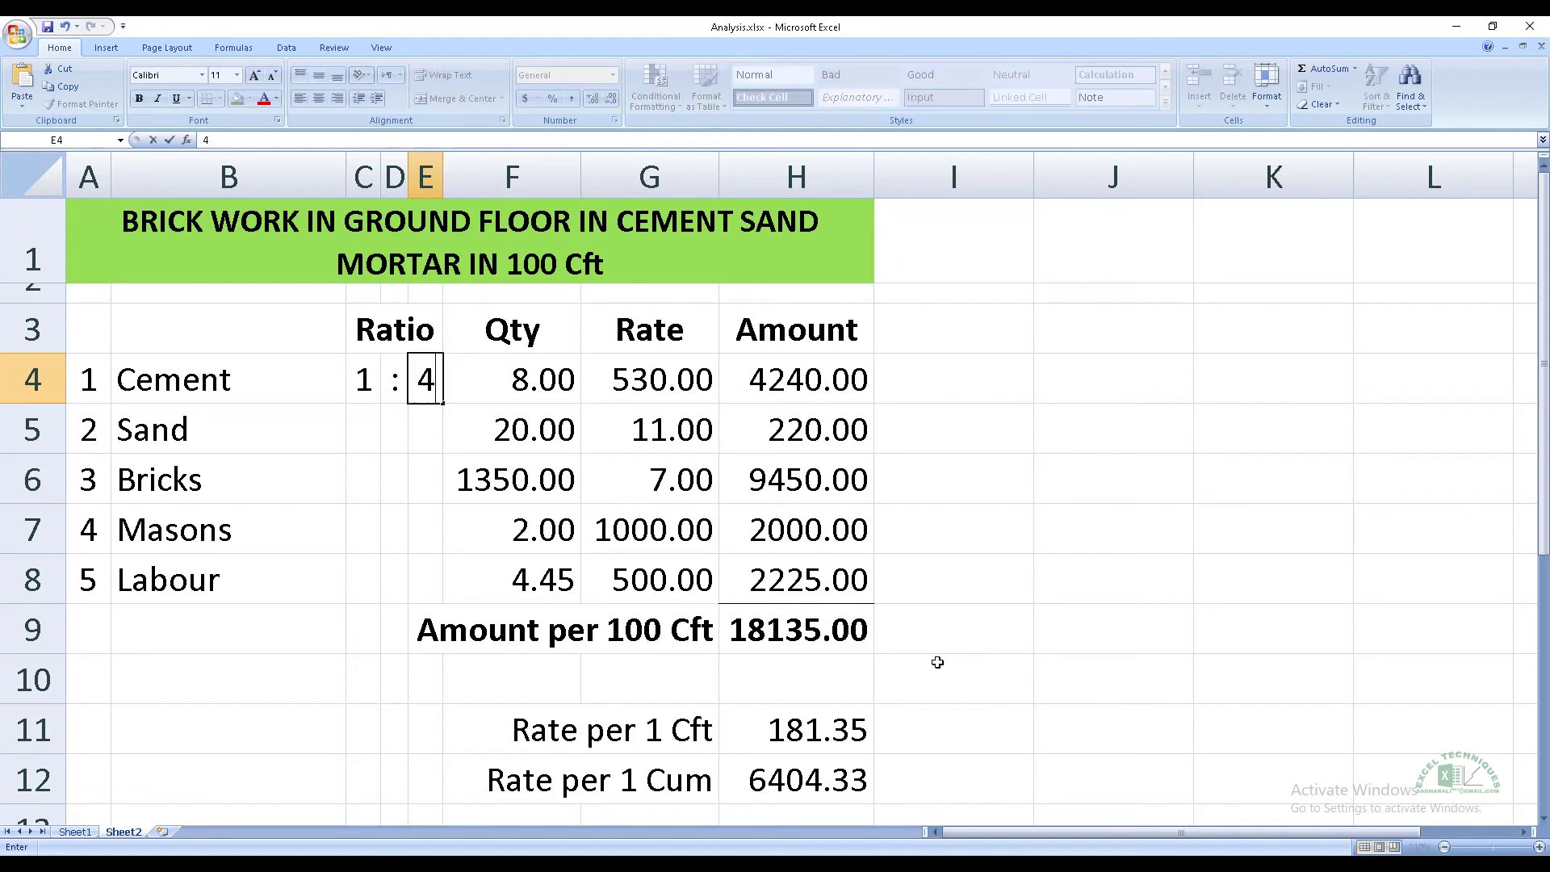
{"action": "key", "text": "Return"}
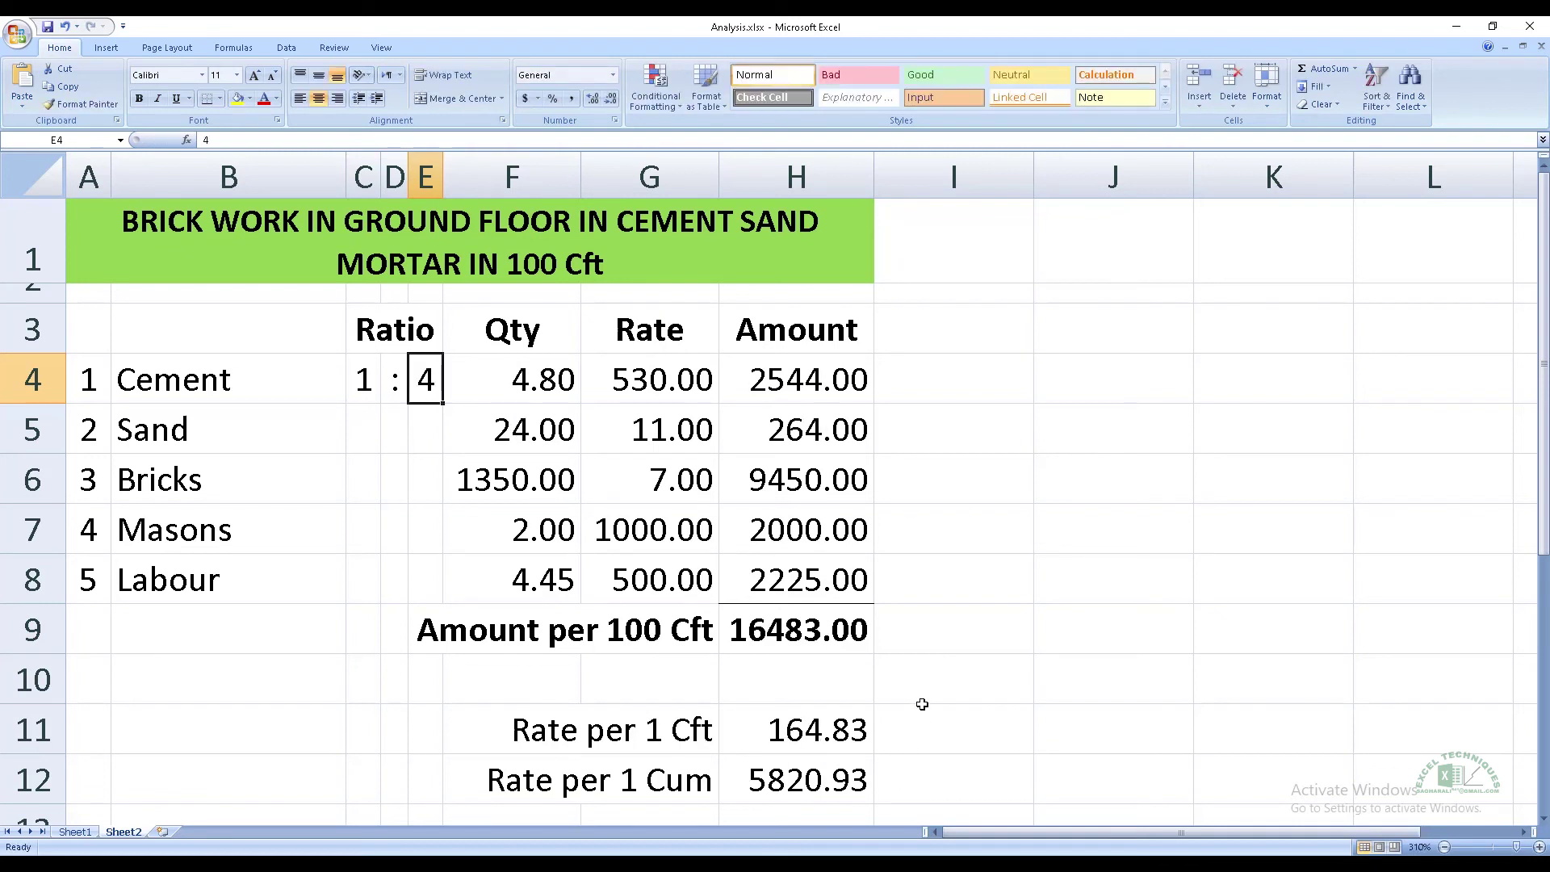
{"action": "type", "text": "6"}
{"action": "key", "text": "Return"}
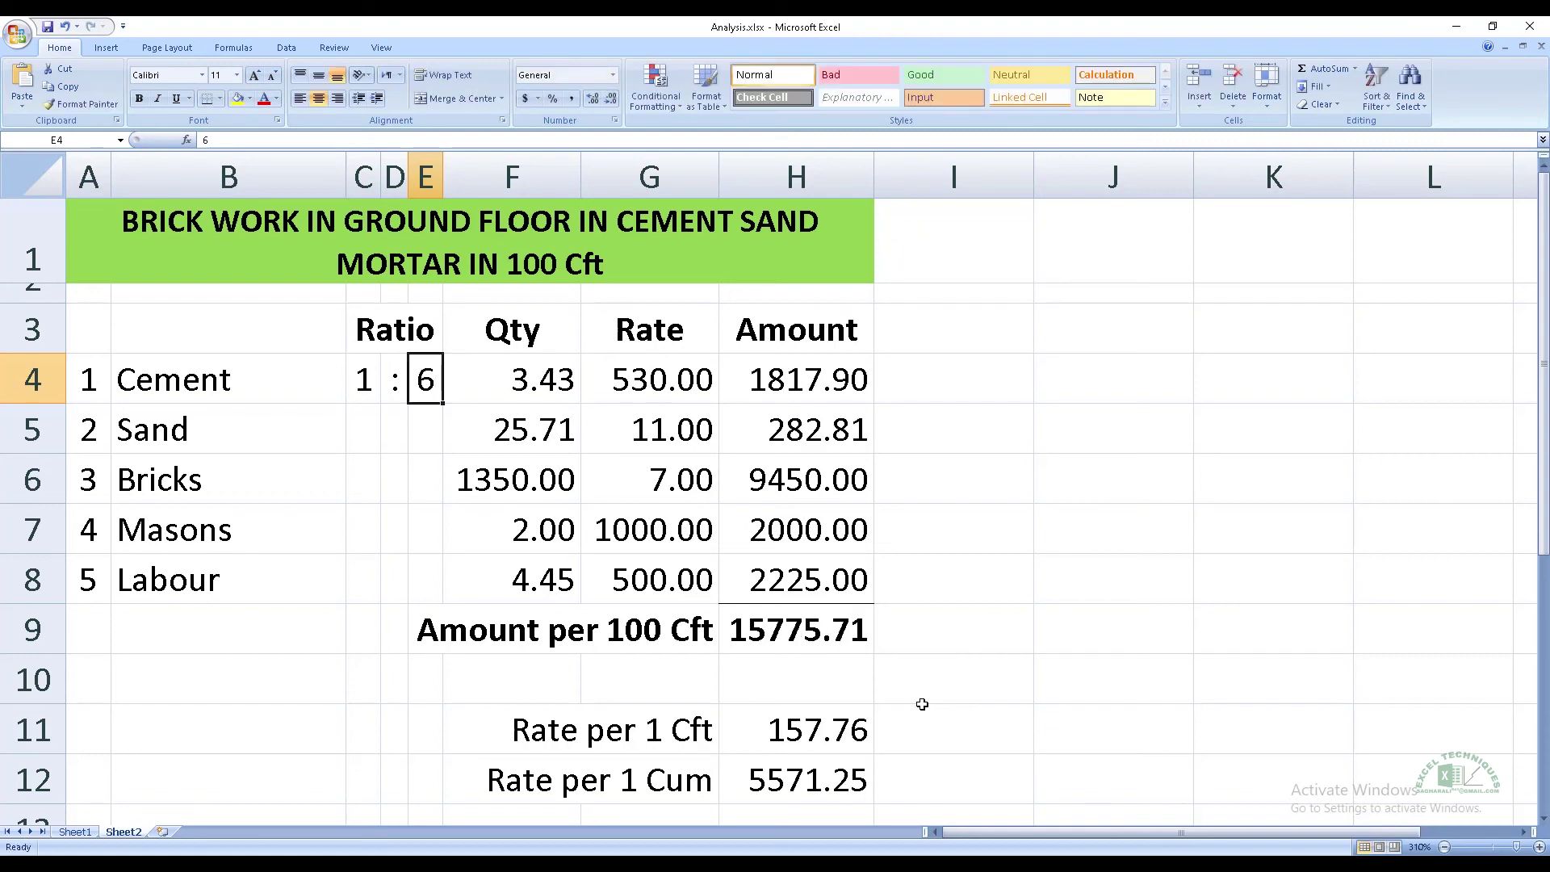
{"action": "type", "text": "8"}
{"action": "key", "text": "Return"}
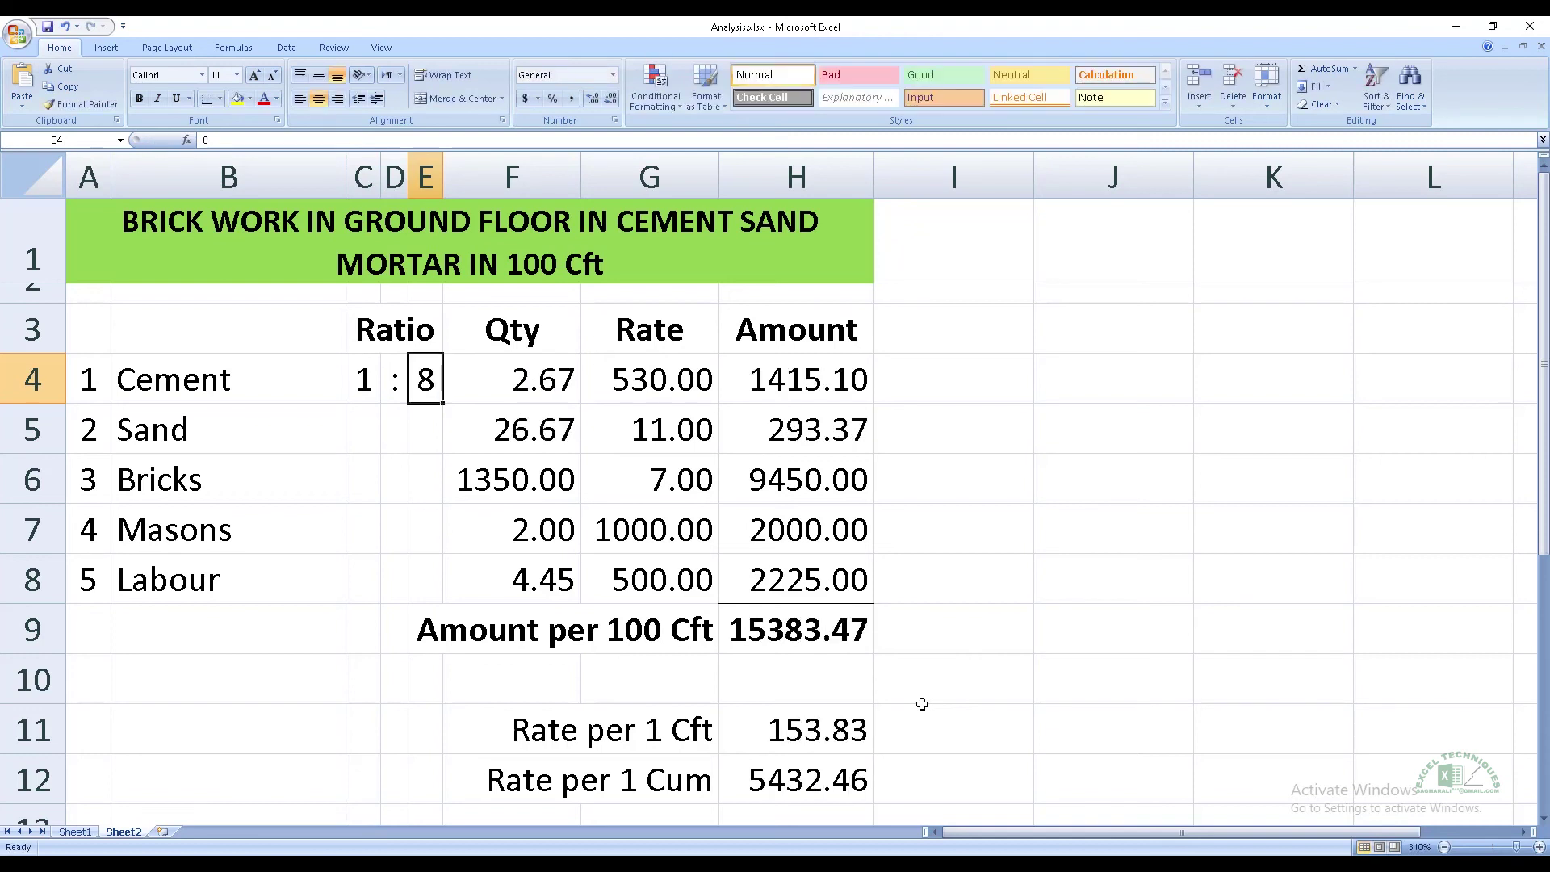